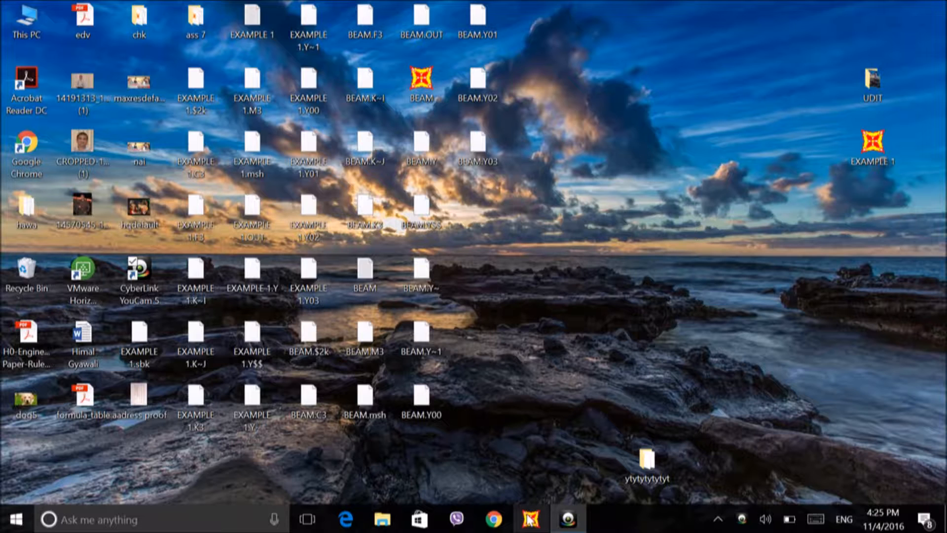
Step: Open SAP2000, dismiss the tip of the day, and set the units to KN, mm, C
click(529, 518)
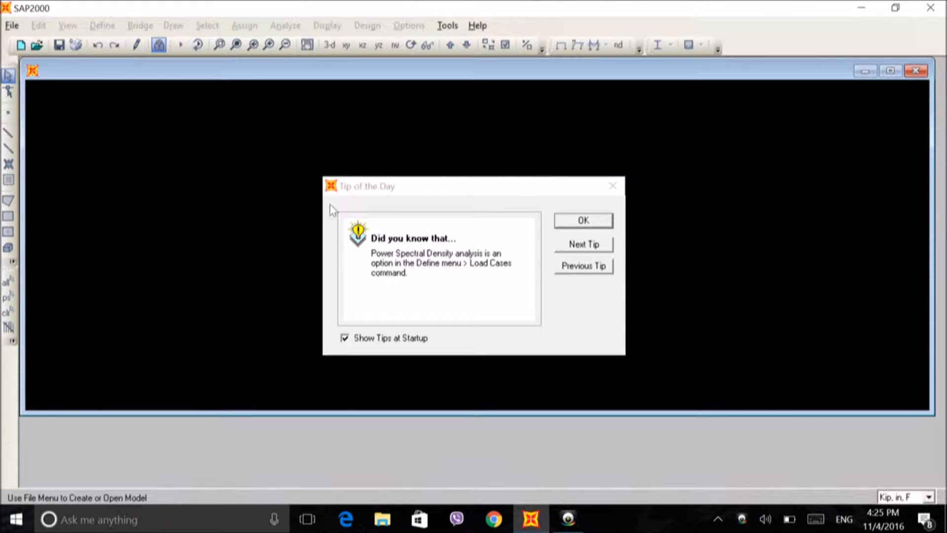
click(586, 220)
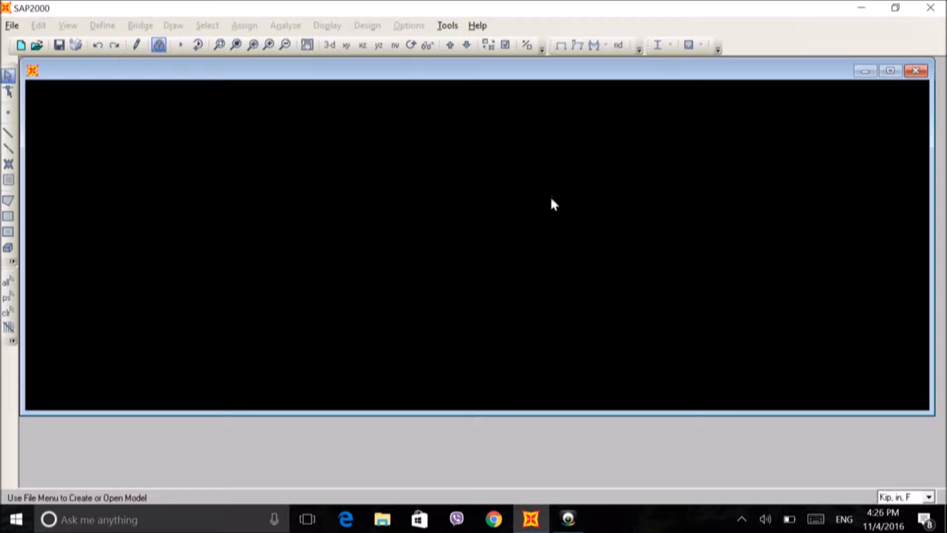
click(928, 497)
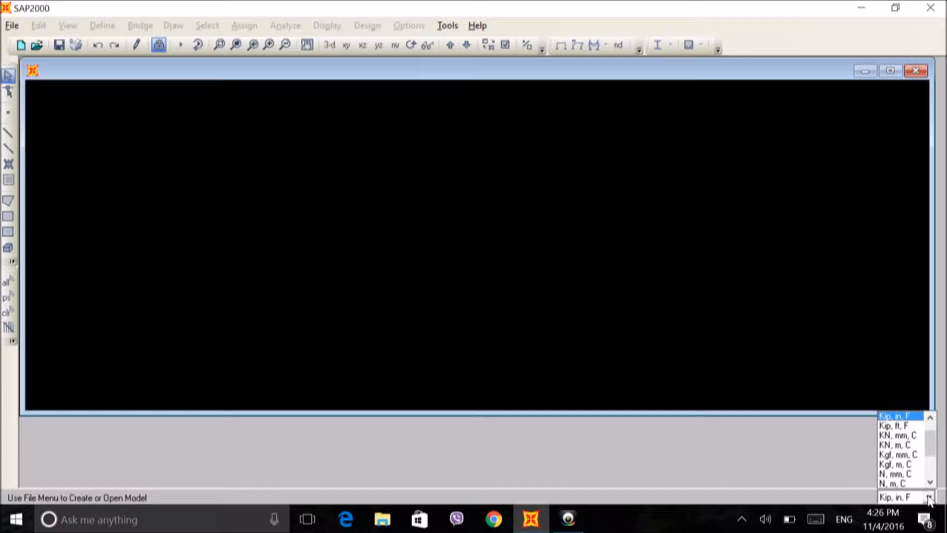
click(899, 435)
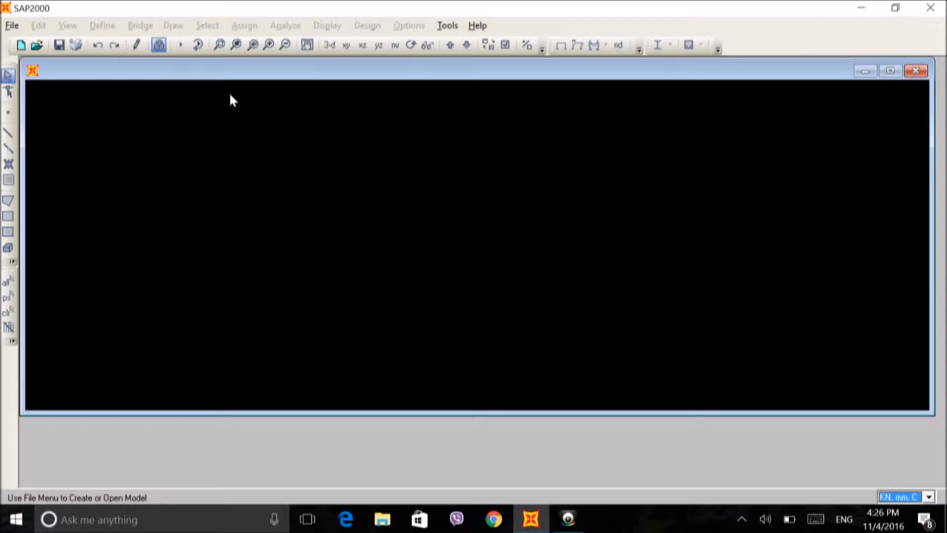
Step: Create a new model from the Grid Only template
click(10, 27)
click(15, 27)
click(12, 26)
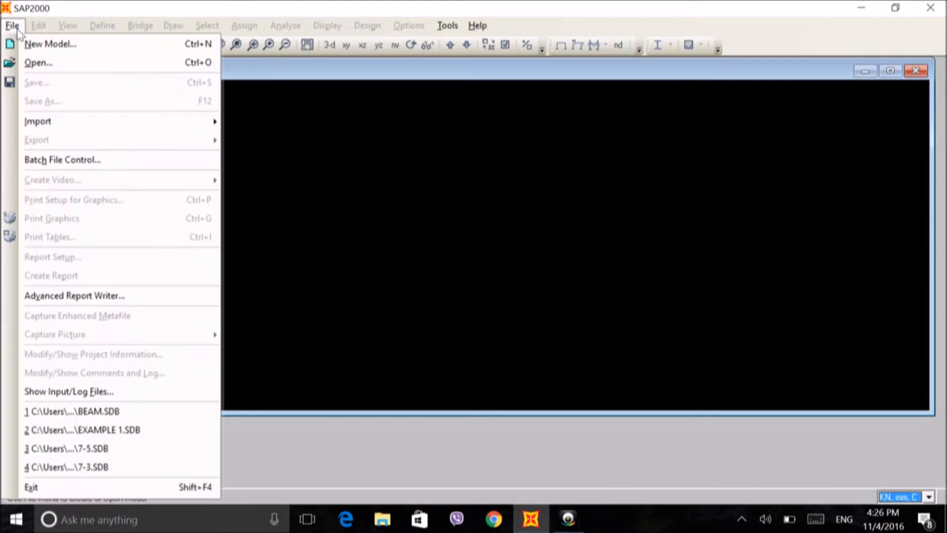
click(34, 43)
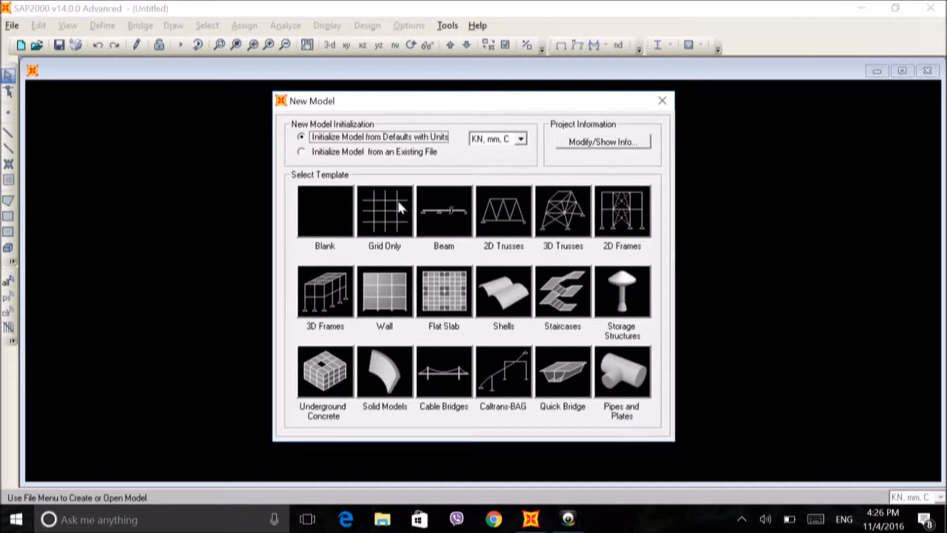
mouse_move(379, 223)
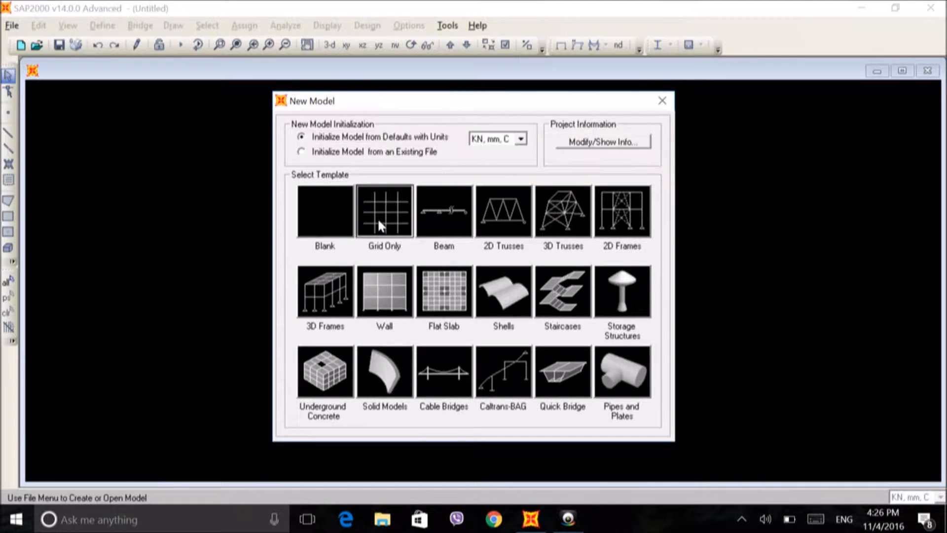
click(378, 222)
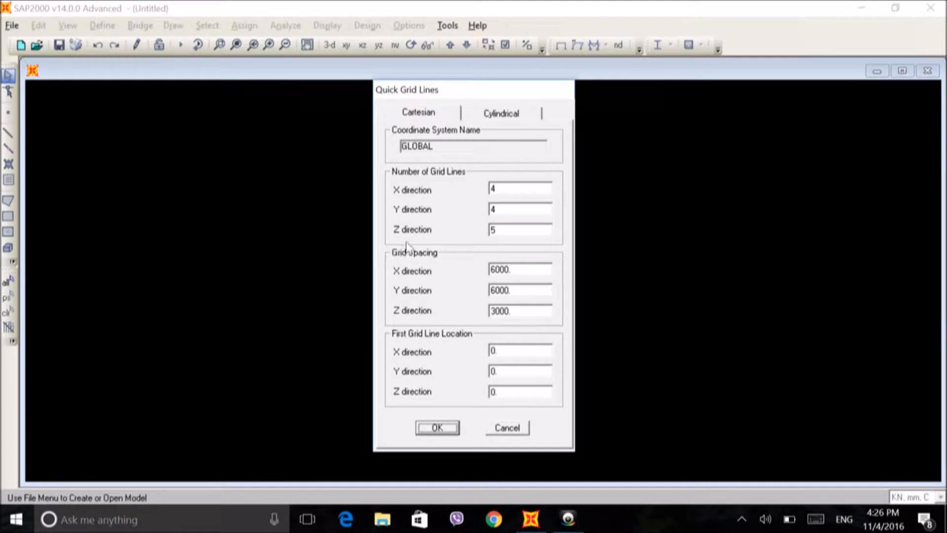
Step: Define a Cartesian grid with 2 grid lines in X and 2 in Z, both spaced 5000 mm
click(428, 115)
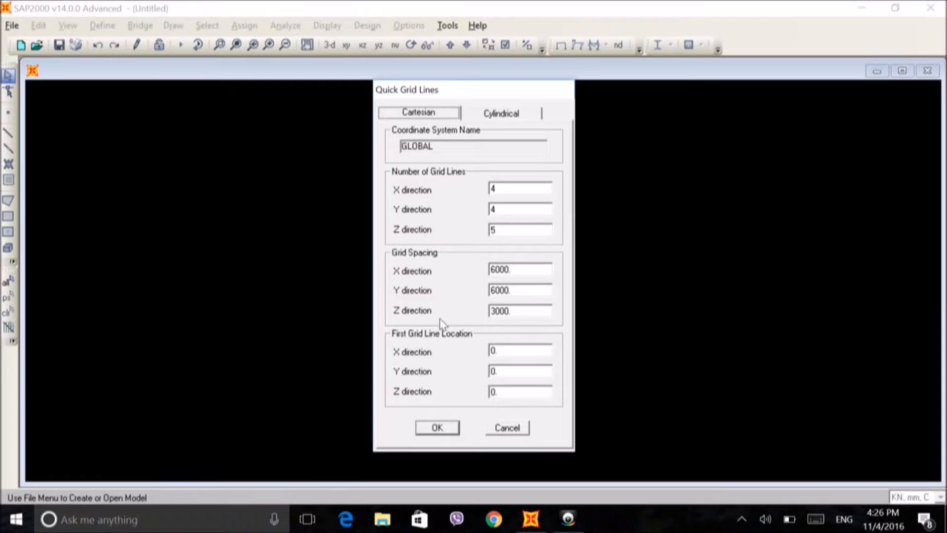
double_click(501, 190)
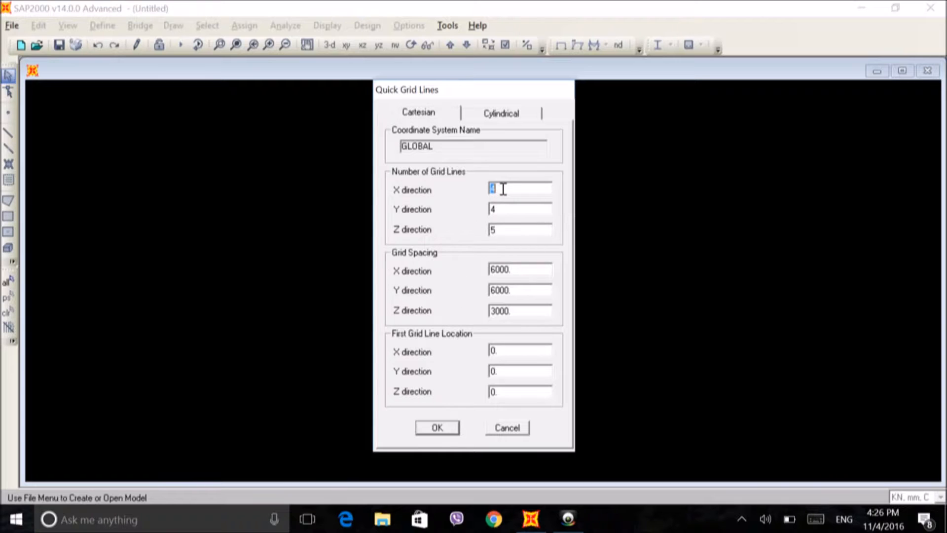
key(BackSpace)
text(2)
double_click(520, 271)
text(5000)
double_click(502, 230)
text(2)
double_click(515, 311)
text(5000)
click(425, 432)
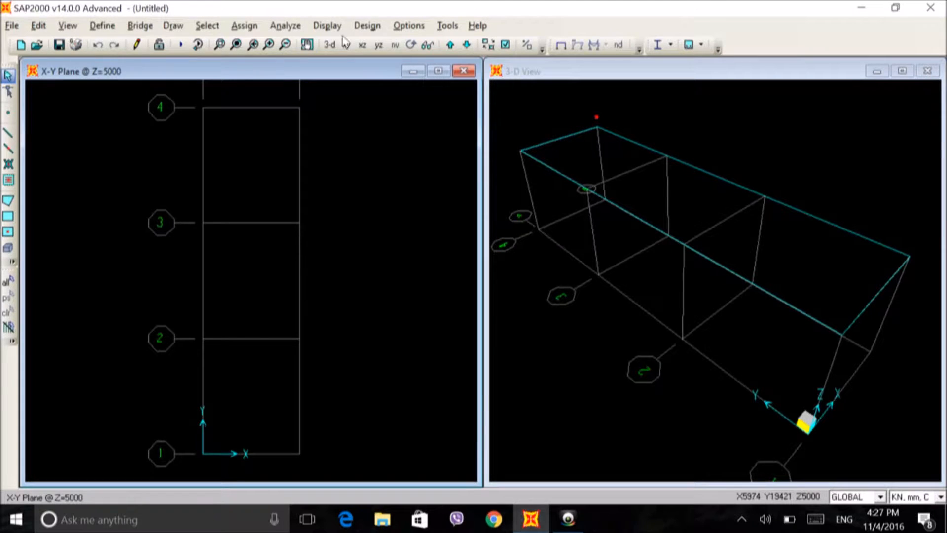
Step: Check the 3D view up direction options and switch the plan view to the X-Z plane
click(408, 26)
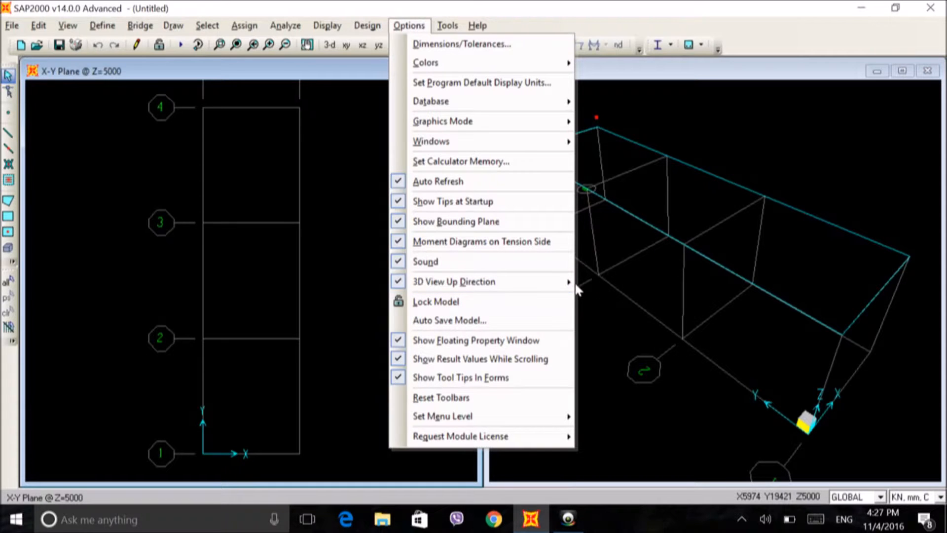
mouse_move(567, 282)
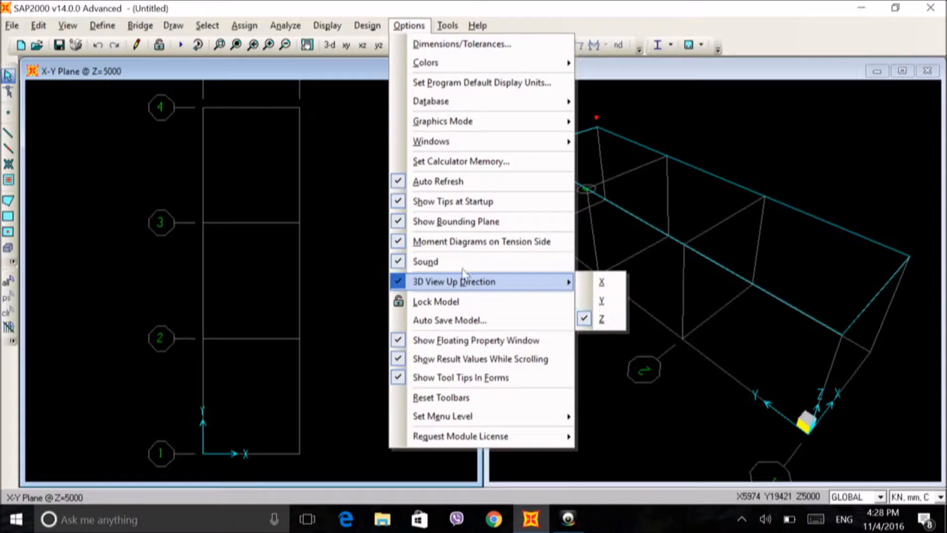
click(364, 218)
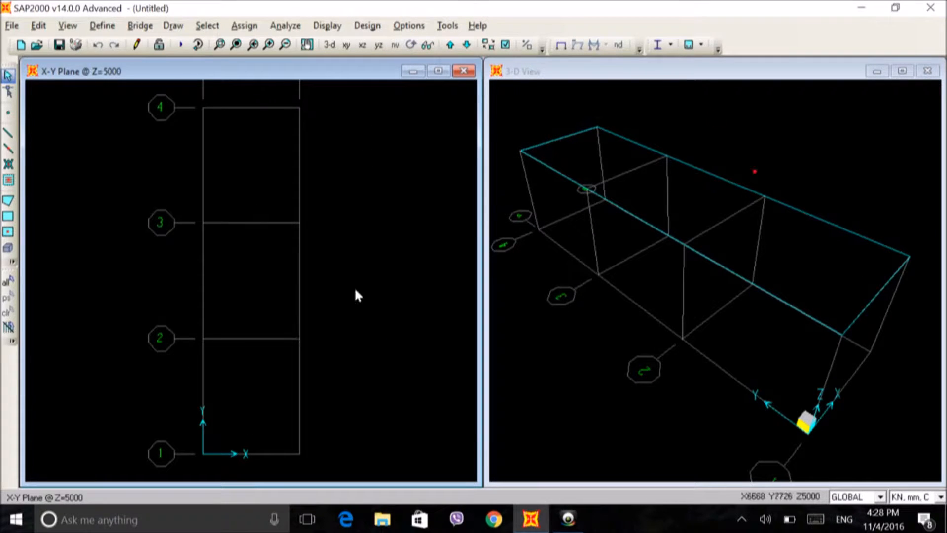
click(362, 45)
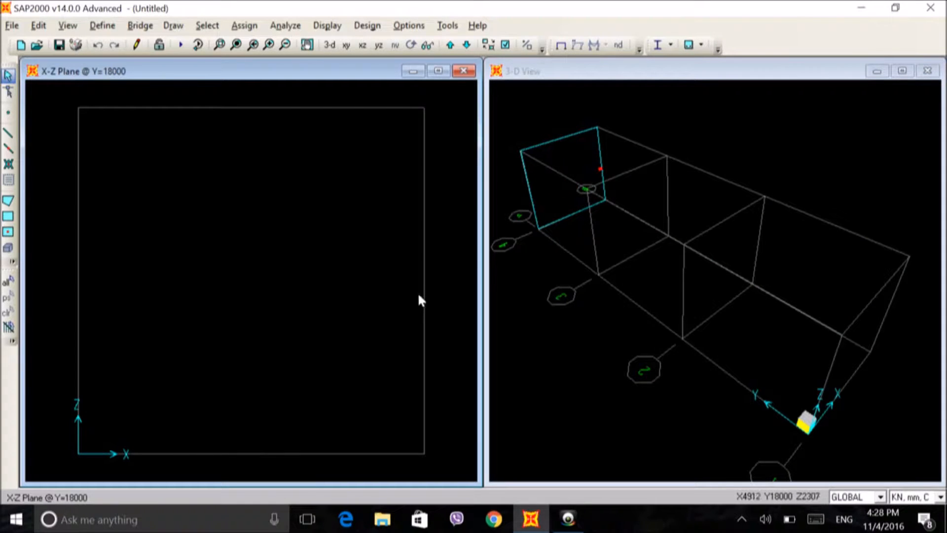
Step: Add a quick steel material to the model using the default ASTM A992 specification
click(103, 25)
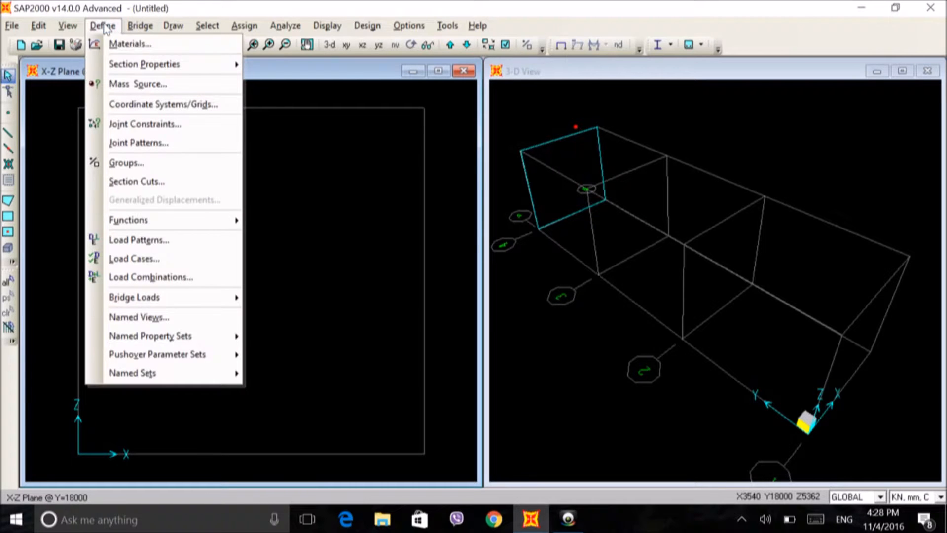
click(113, 44)
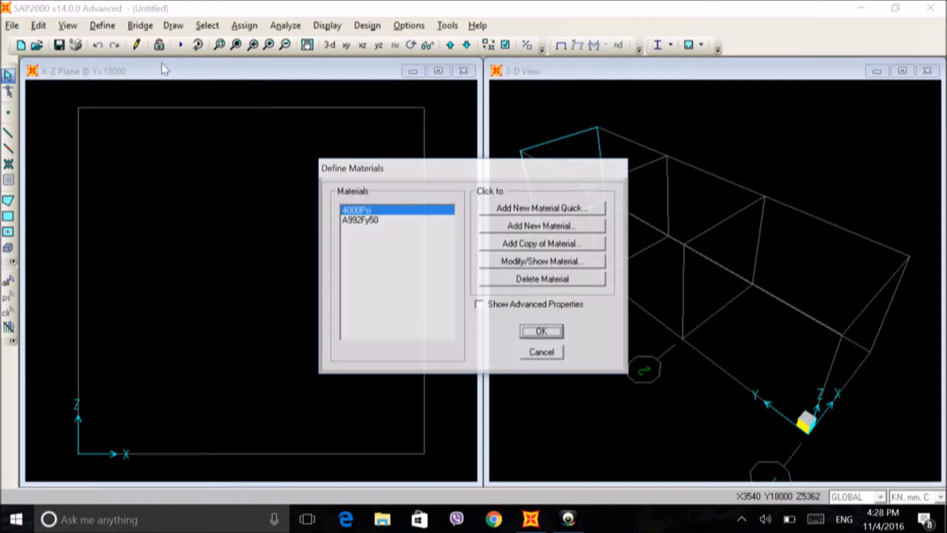
click(507, 209)
click(437, 308)
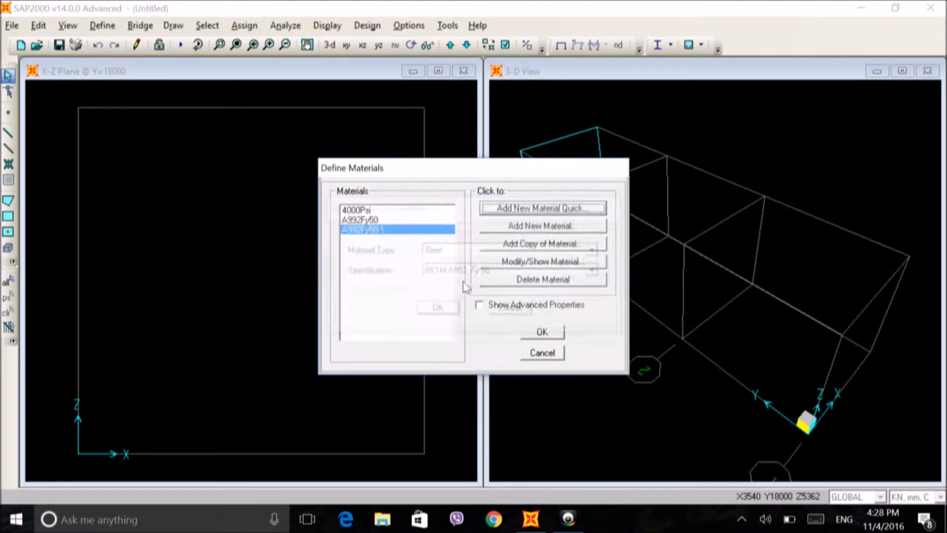
Step: Add a new steel material named STEEL, enter its modulus of elasticity, and accept the material definitions
click(510, 227)
click(512, 105)
key(BackSpace)
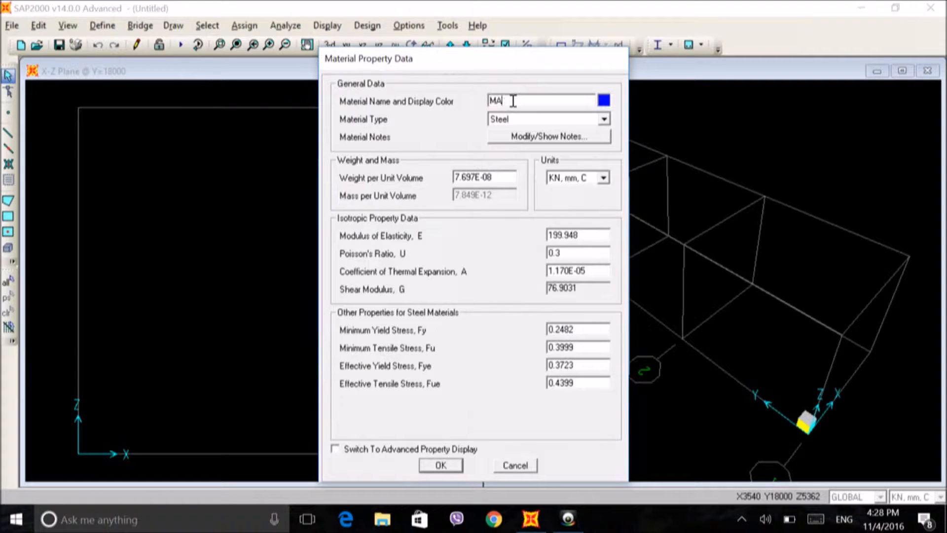
key(BackSpace)
key(BackSpace)
text(S)
double_click(582, 235)
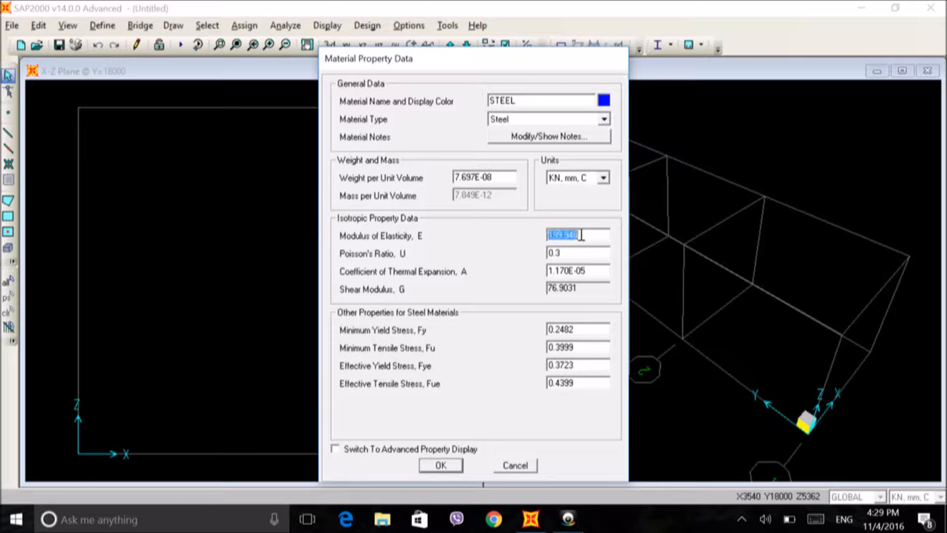
text(200)
click(439, 466)
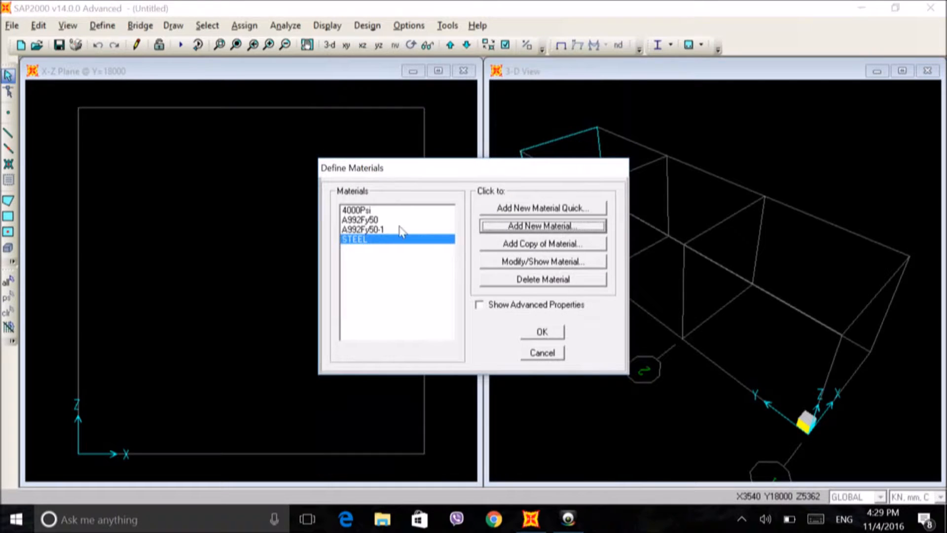
click(537, 334)
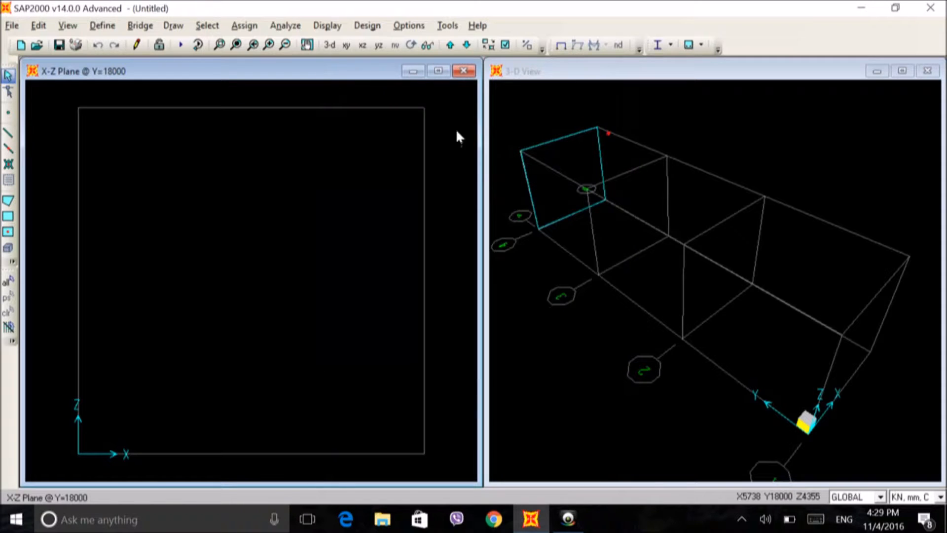
Step: Add a new frame section property of type Other using Section Designer
click(100, 26)
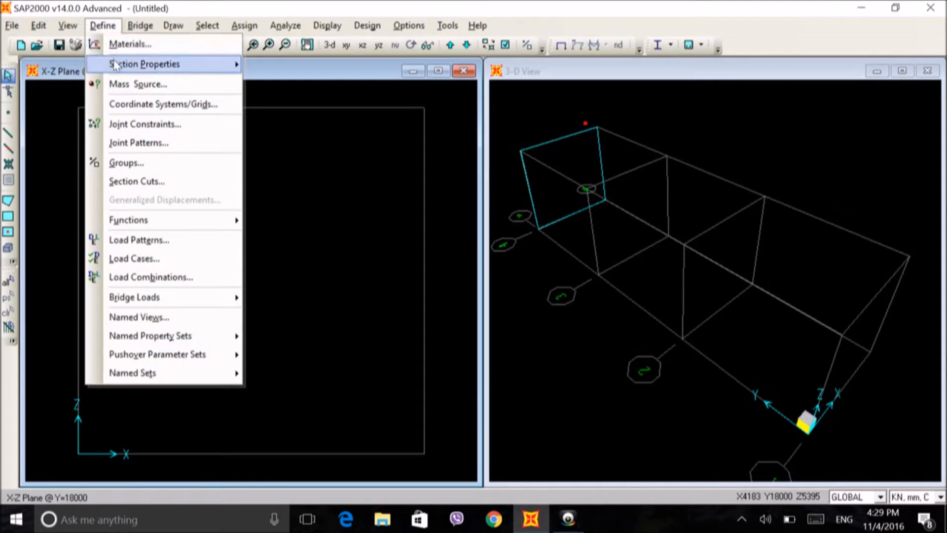
mouse_move(118, 63)
click(291, 64)
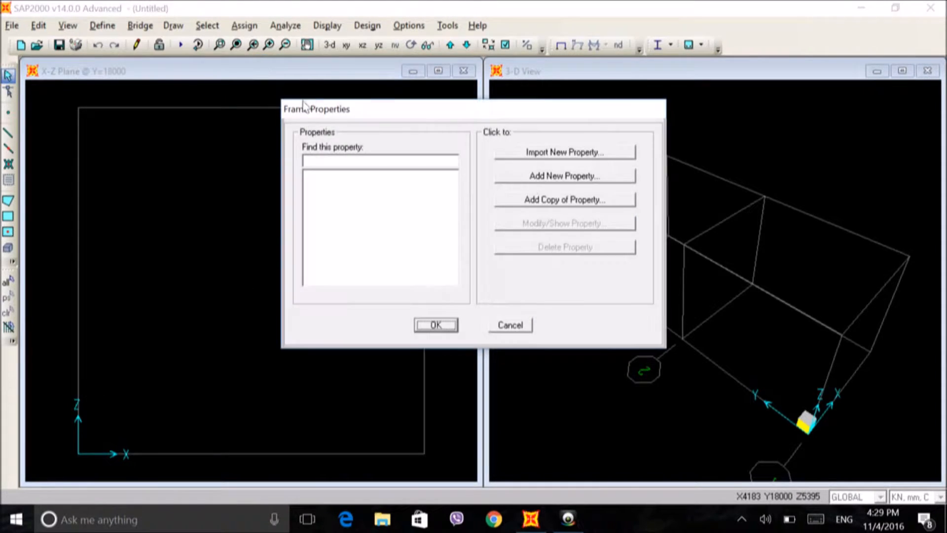
click(547, 178)
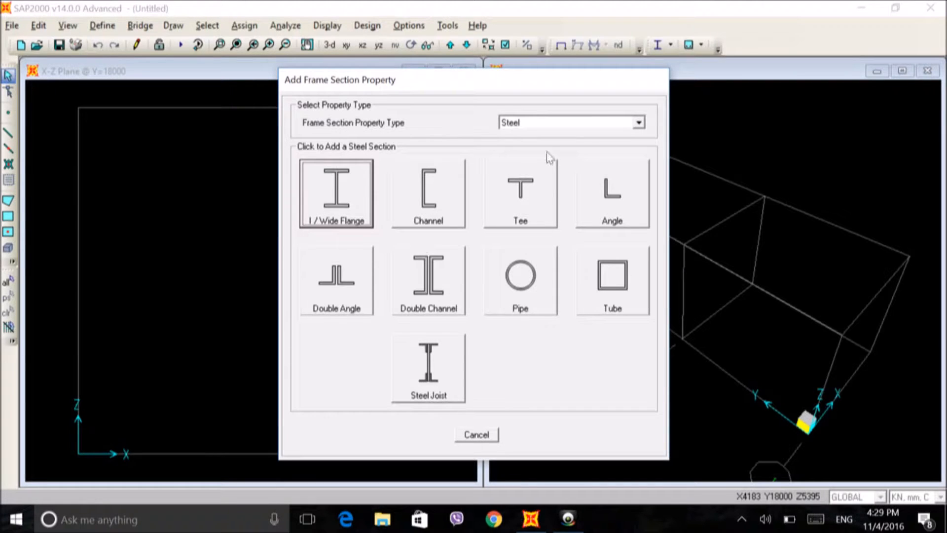
click(639, 122)
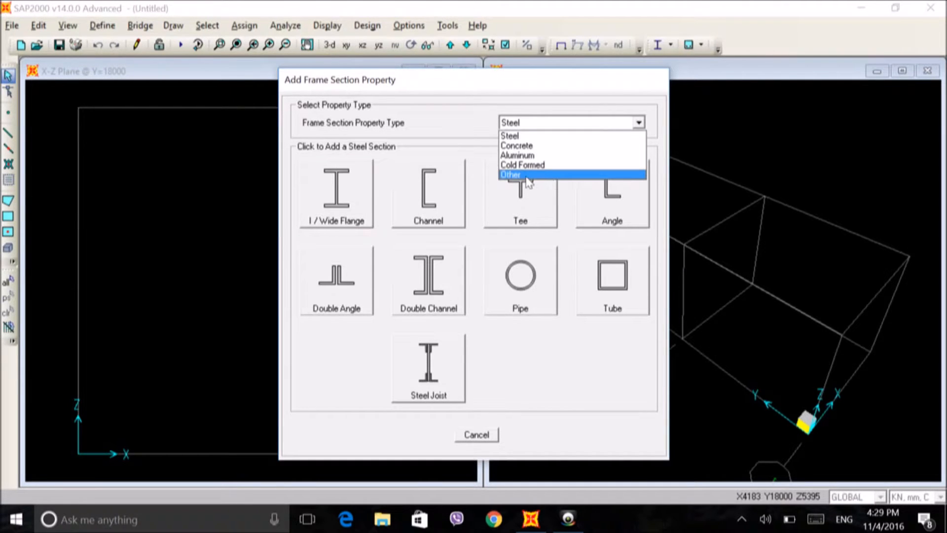
click(525, 175)
click(419, 194)
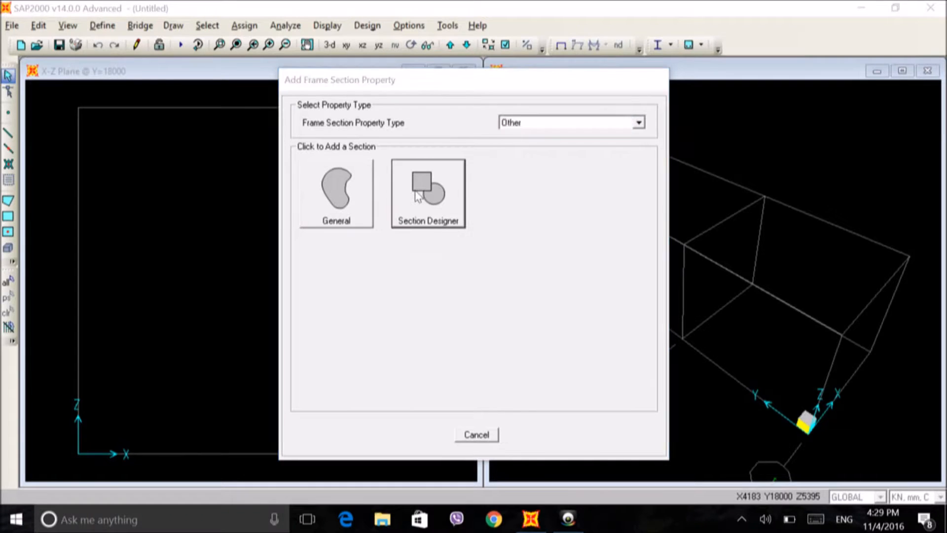
Step: Name the section SQUARE and set its base material to STEEL
double_click(499, 117)
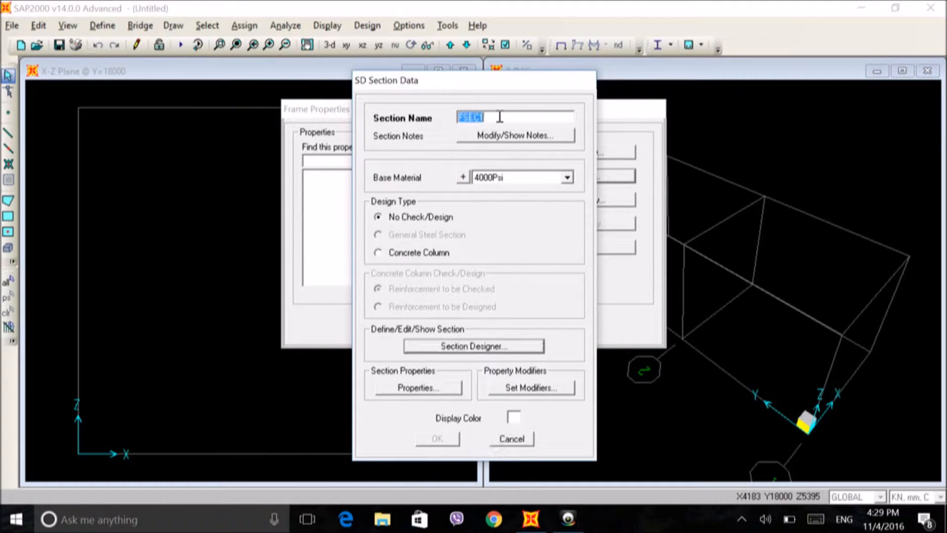
text(SQUARE)
click(568, 177)
click(494, 219)
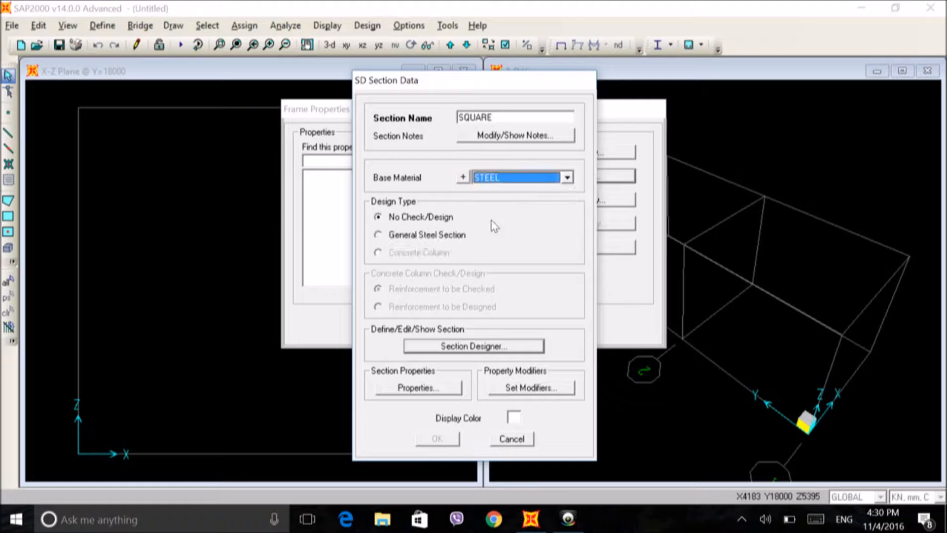
Step: In Section Designer, place a solid rectangle about 500 by 500 mm centred at about X 0, Y 250
click(476, 346)
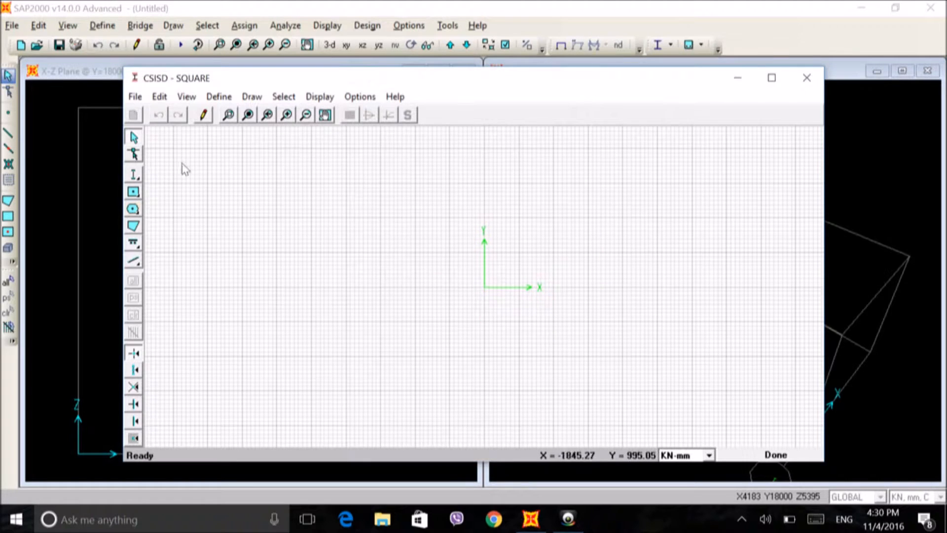
click(133, 192)
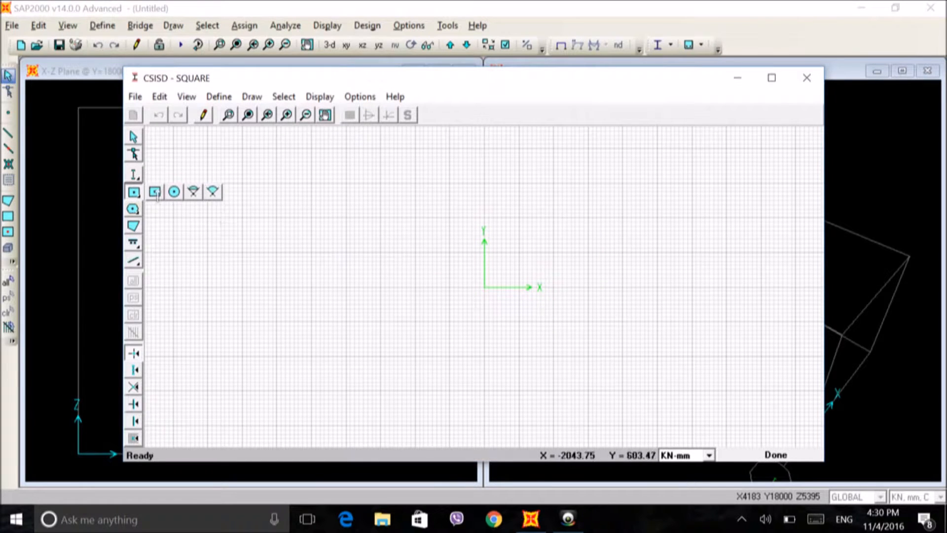
click(154, 192)
click(485, 251)
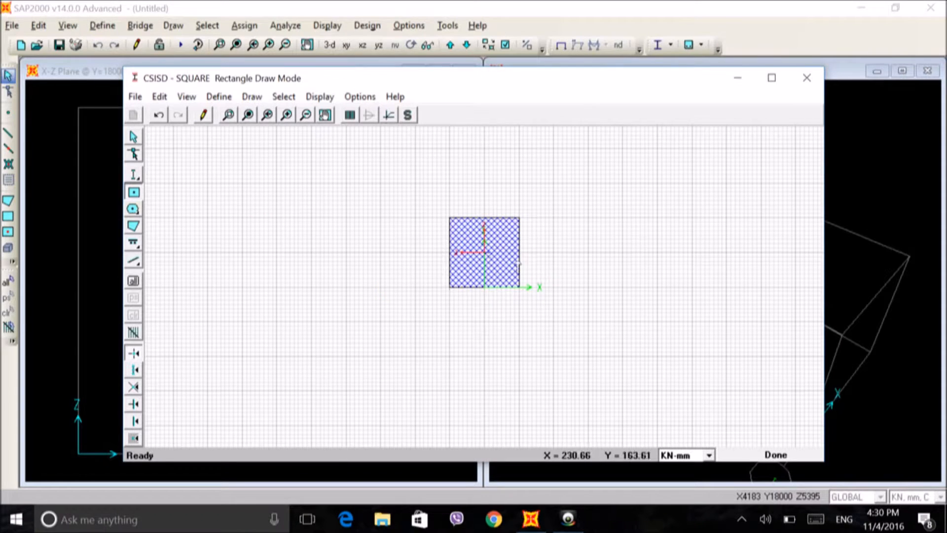
Step: Set the solid rectangle's height and width to 30 mm each in its shape properties
right_click(492, 253)
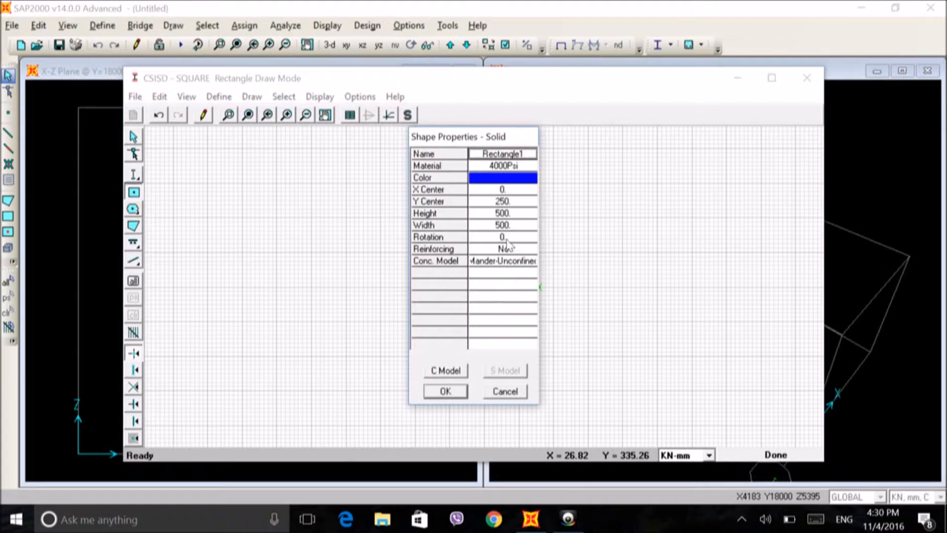
click(513, 214)
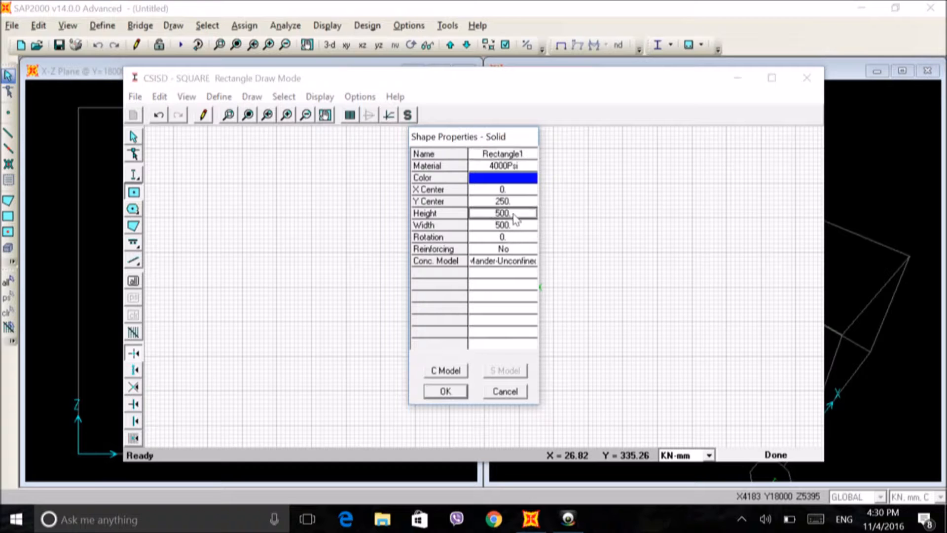
text(30)
click(515, 226)
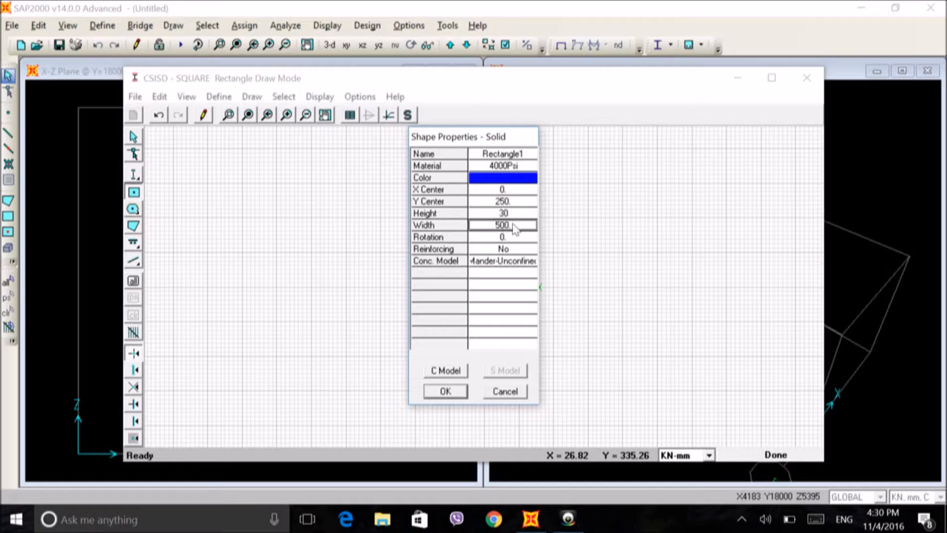
text(30)
Step: Name the rectangle SQUARE, set its material to STEEL, and accept the shape properties
click(521, 156)
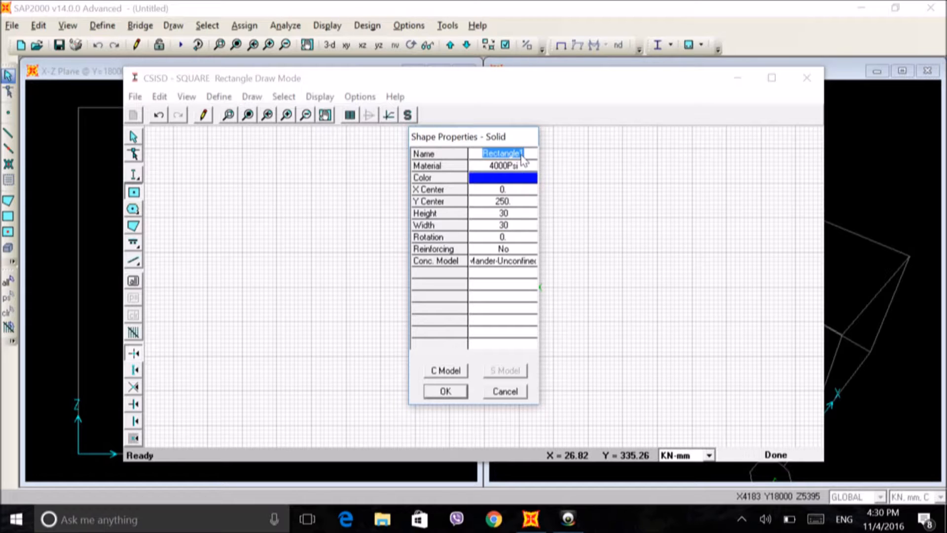
text(SQUARE)
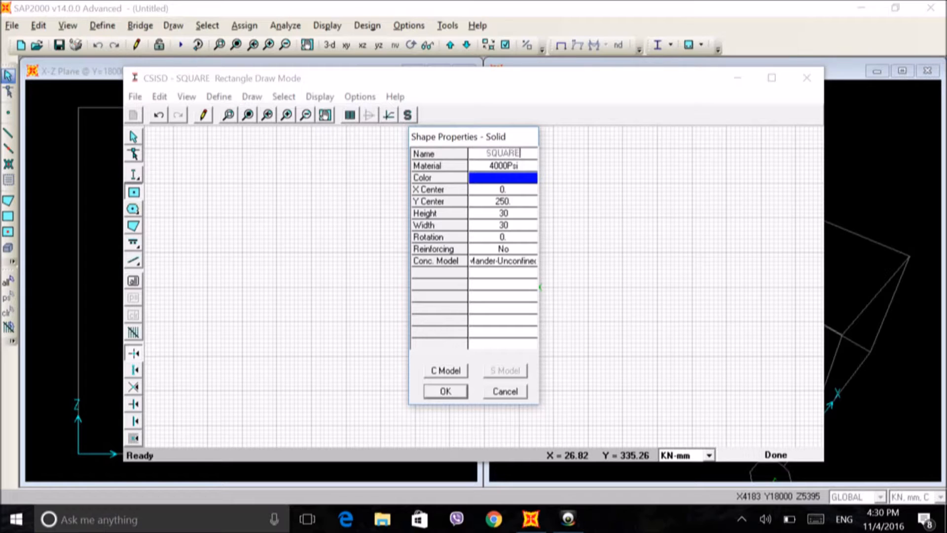
click(506, 166)
click(529, 167)
click(486, 219)
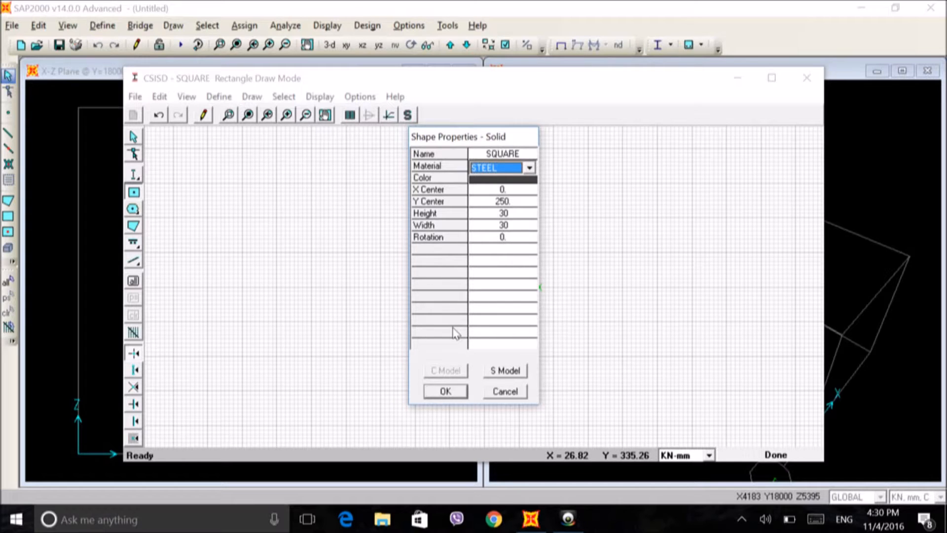
click(446, 392)
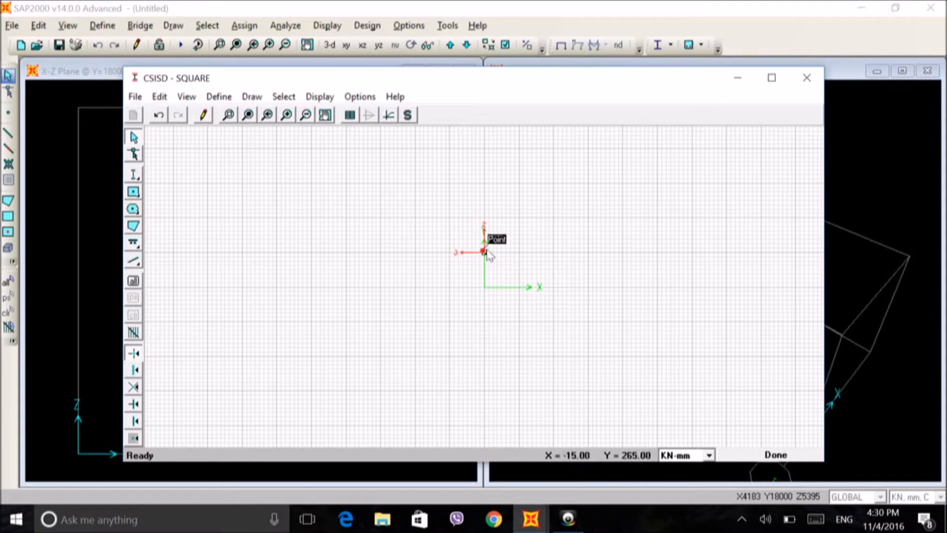
Step: Inspect the small square up close and review the calculated section properties
click(233, 119)
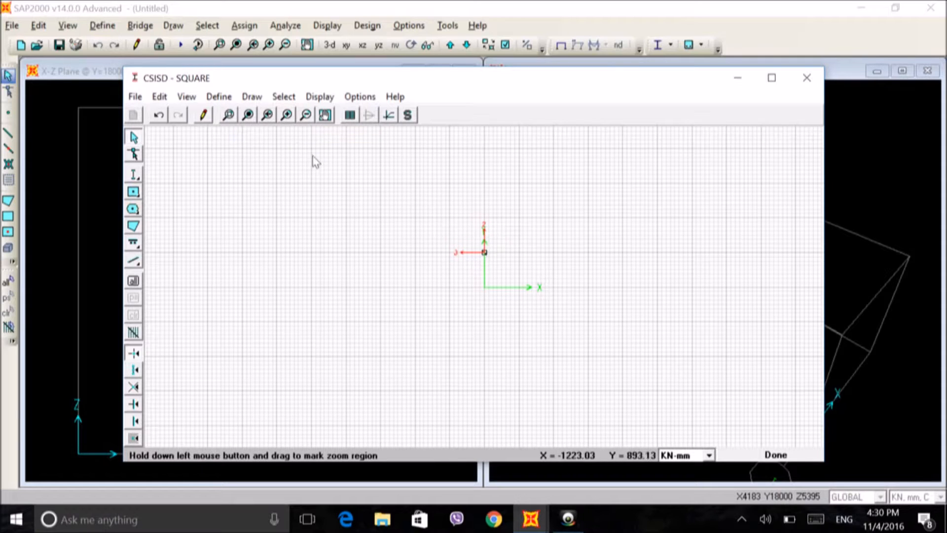
click(286, 115)
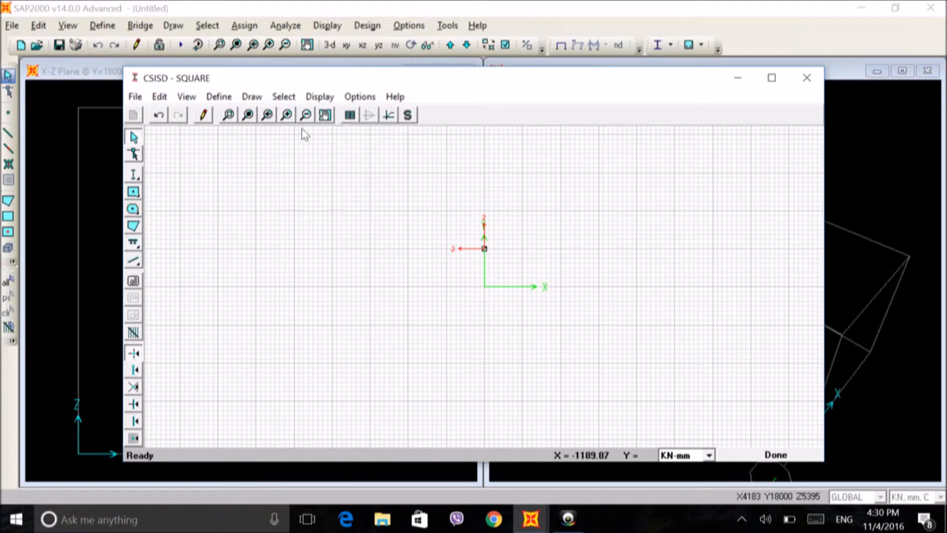
click(287, 116)
click(287, 116)
click(287, 116)
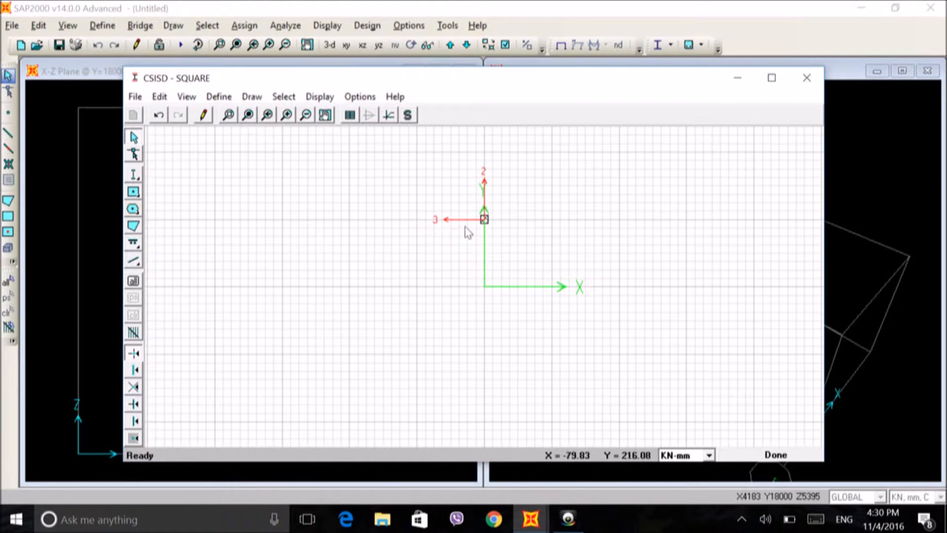
click(319, 97)
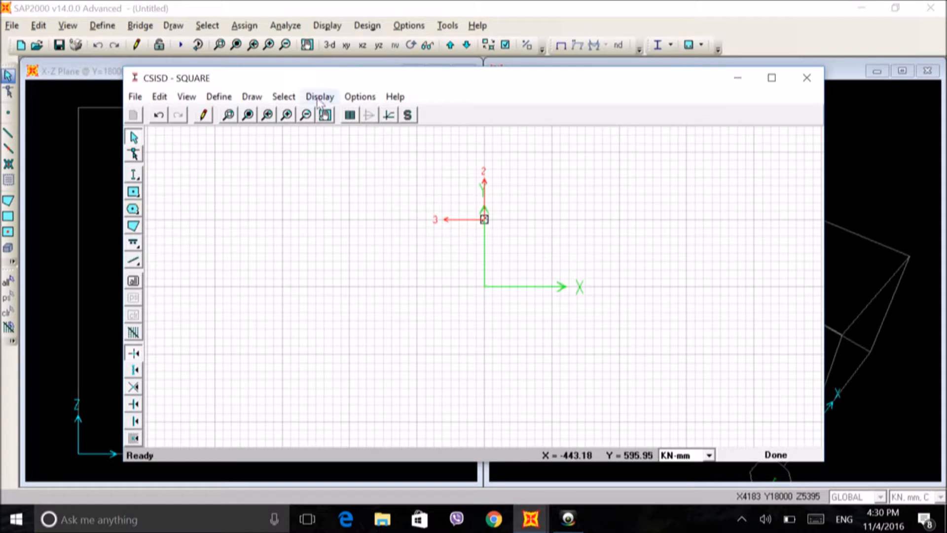
click(254, 118)
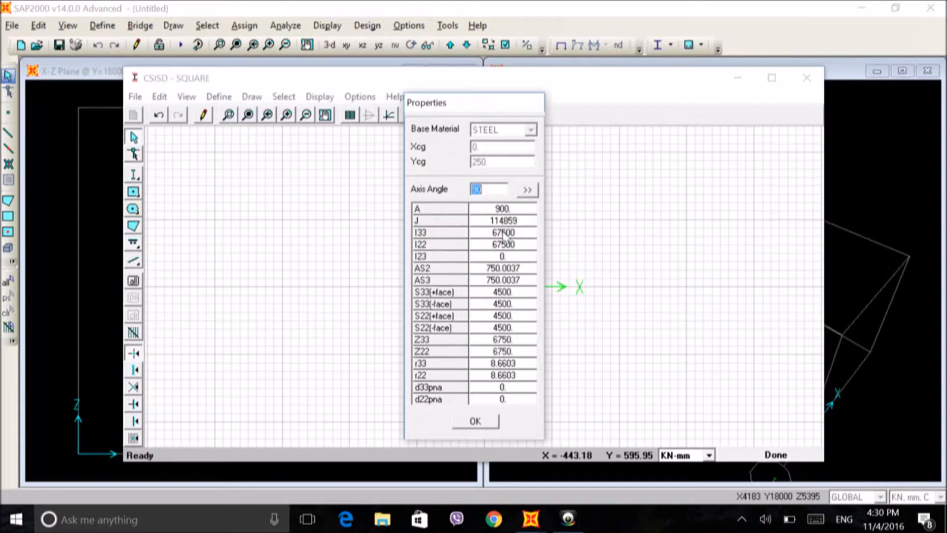
click(477, 421)
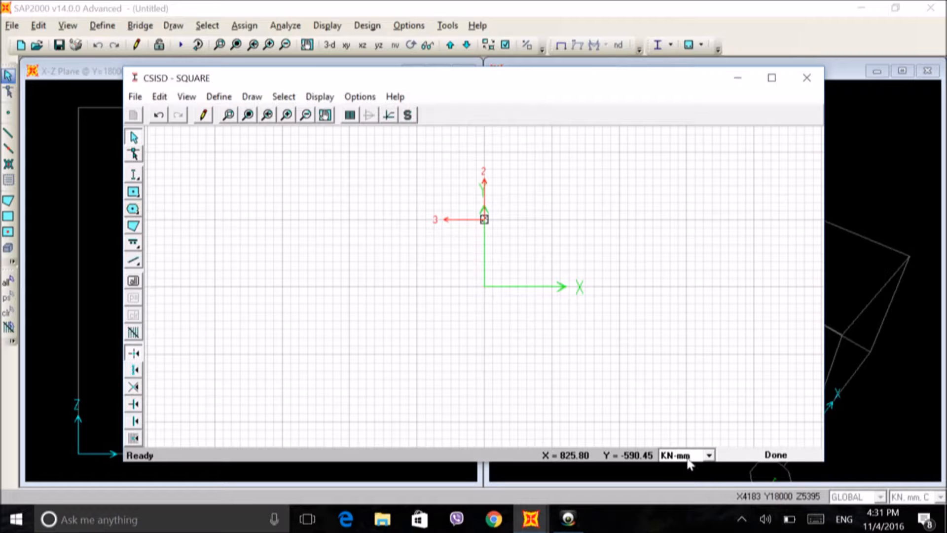
Step: Finish the section in Section Designer and accept the SQUARE section data and frame properties
click(782, 455)
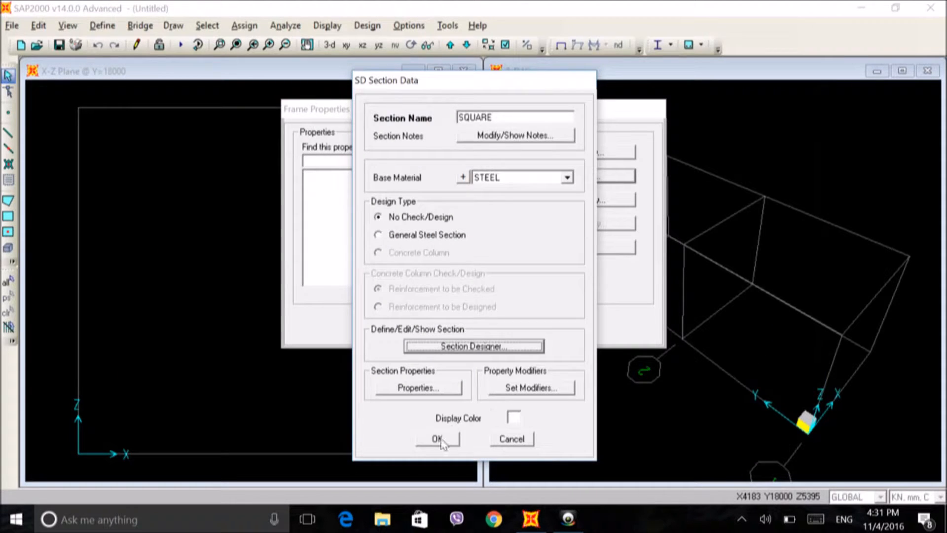
click(436, 441)
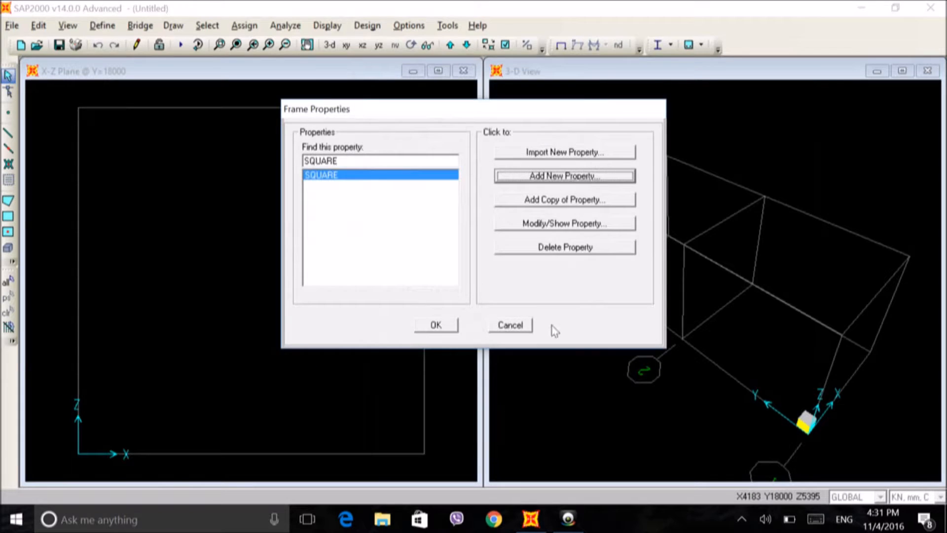
click(436, 325)
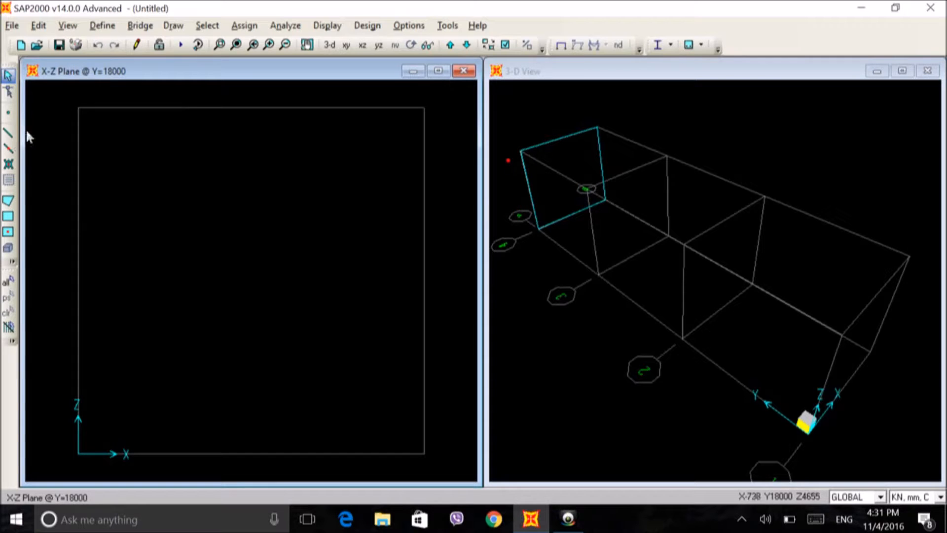
Step: Start drawing straight frame members with section SQUARE and moment releases set to Pinned
click(8, 136)
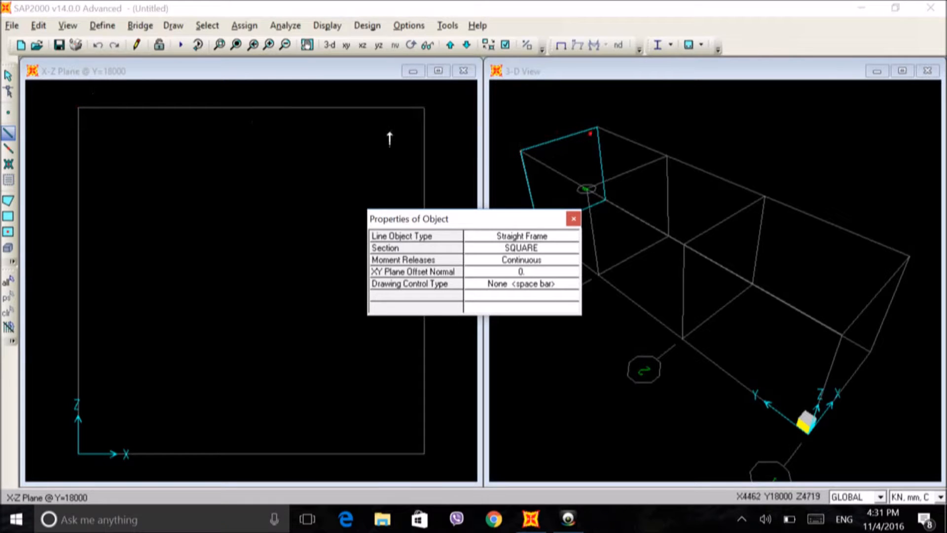
click(491, 261)
click(495, 265)
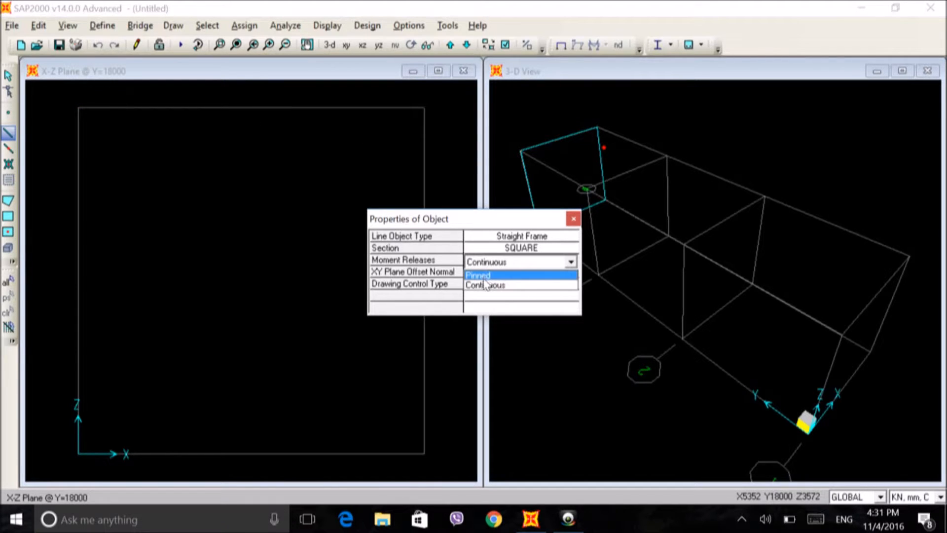
click(491, 275)
click(529, 248)
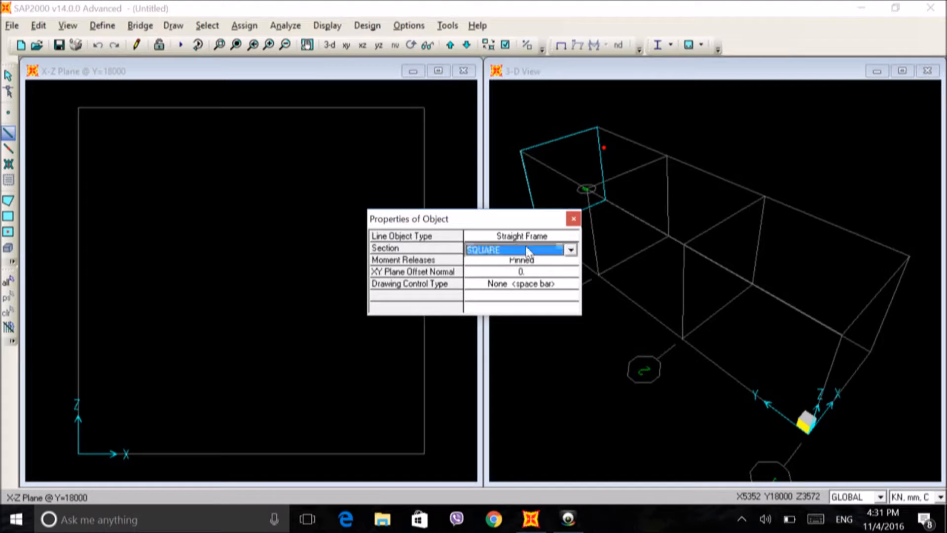
click(571, 250)
click(574, 251)
Step: Draw four frame members around the perimeter of the square bay in the X-Z plane at Y=18000
click(78, 454)
click(424, 453)
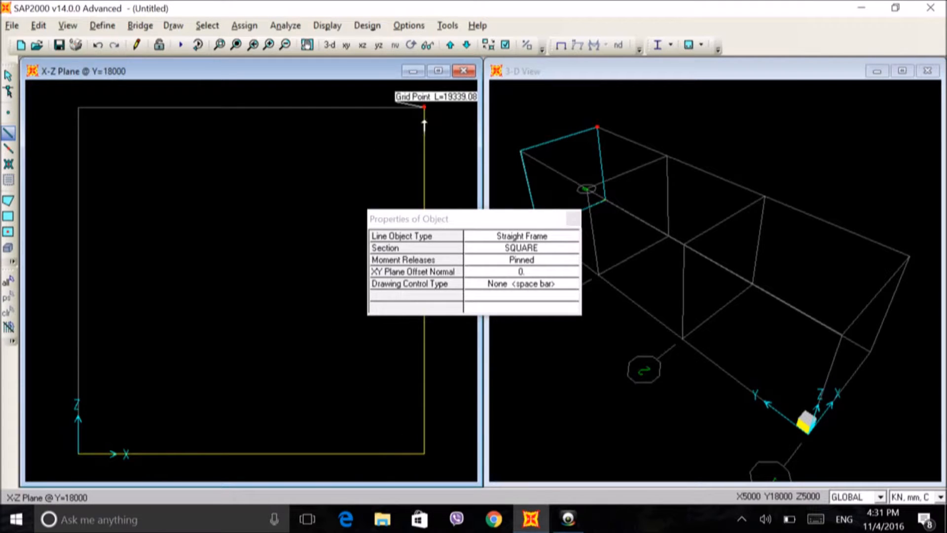
click(424, 107)
click(77, 107)
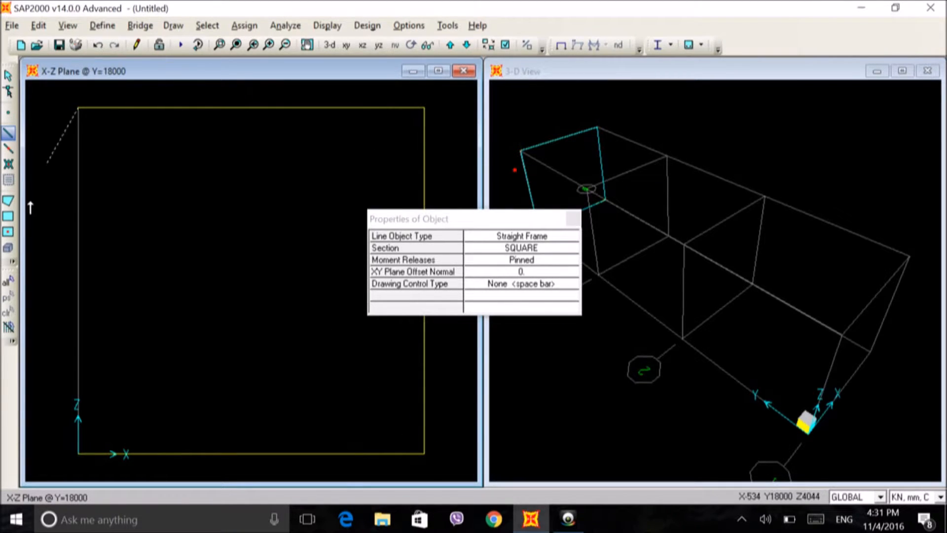
click(78, 454)
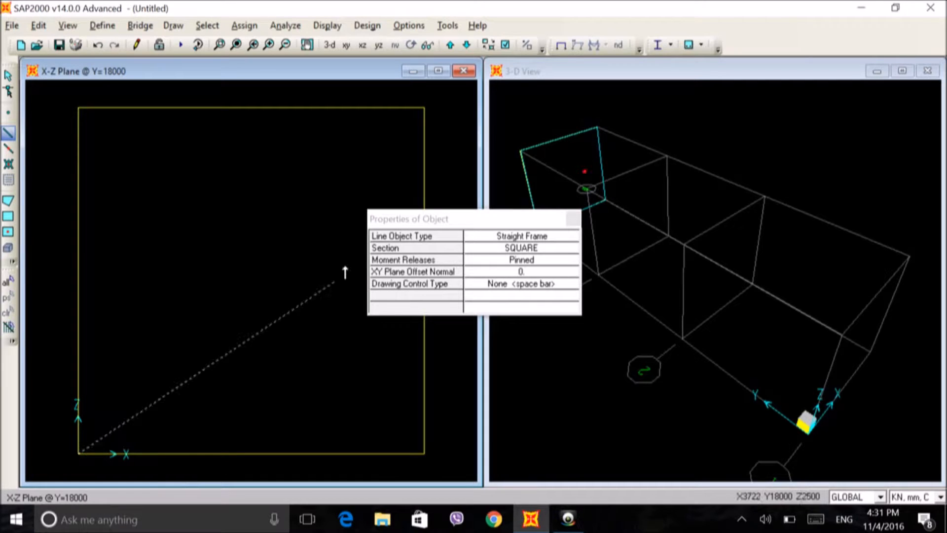
Step: Draw two crossing diagonal members between the opposite corners of the bay and end frame drawing
click(424, 108)
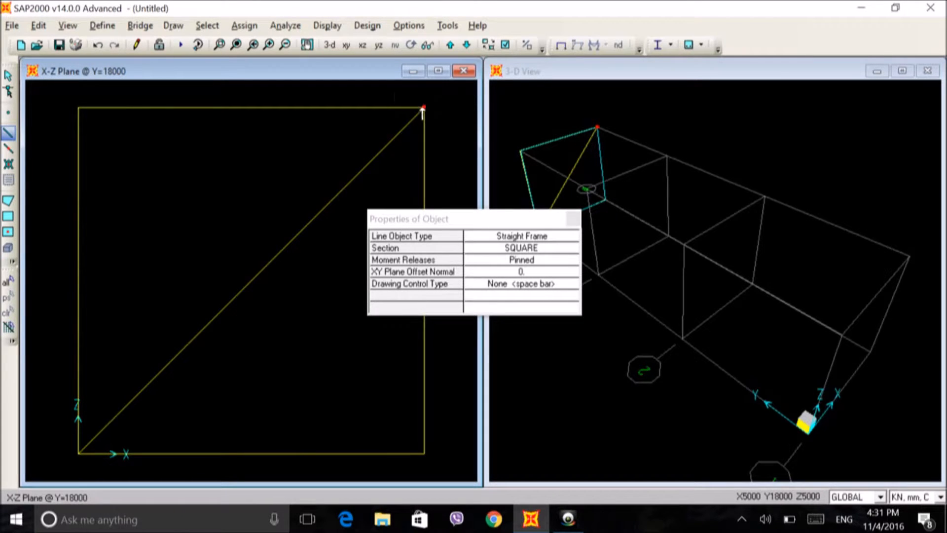
key(Escape)
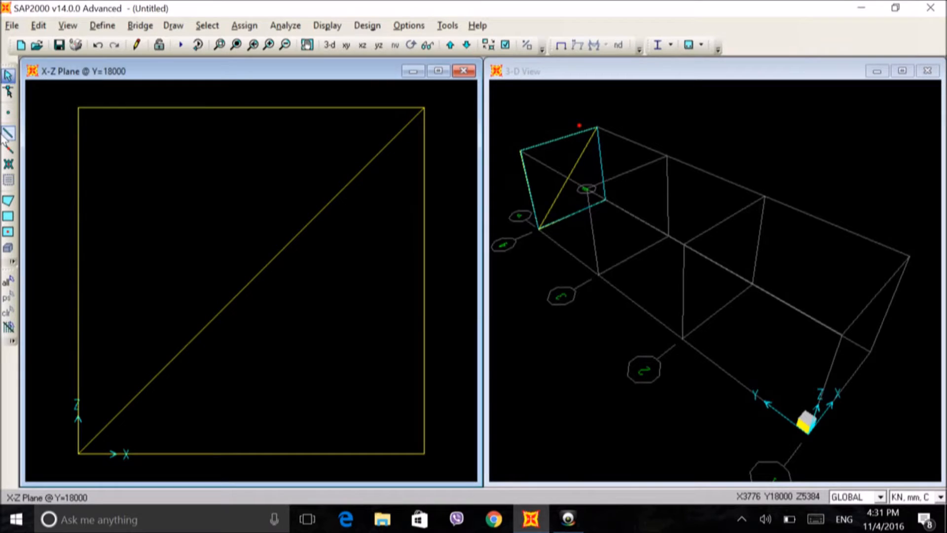
click(8, 133)
click(79, 108)
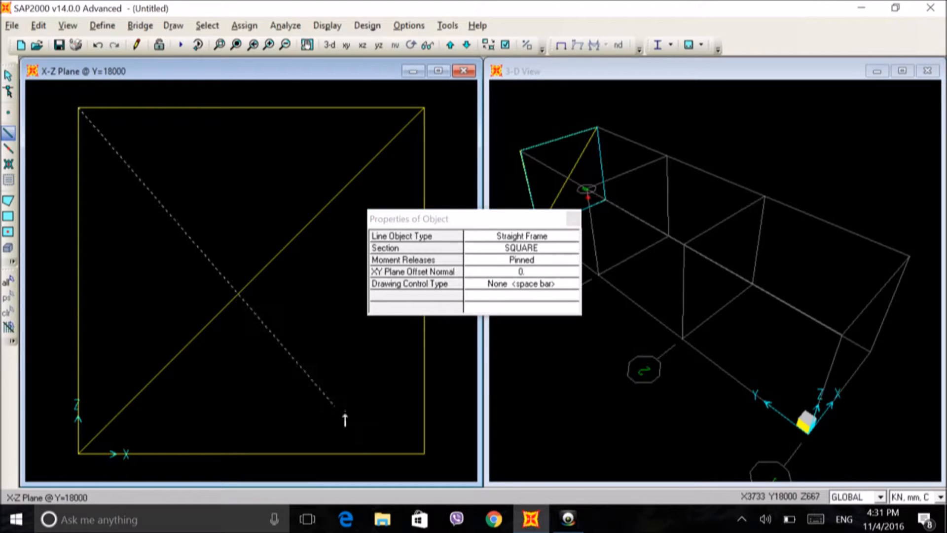
click(424, 452)
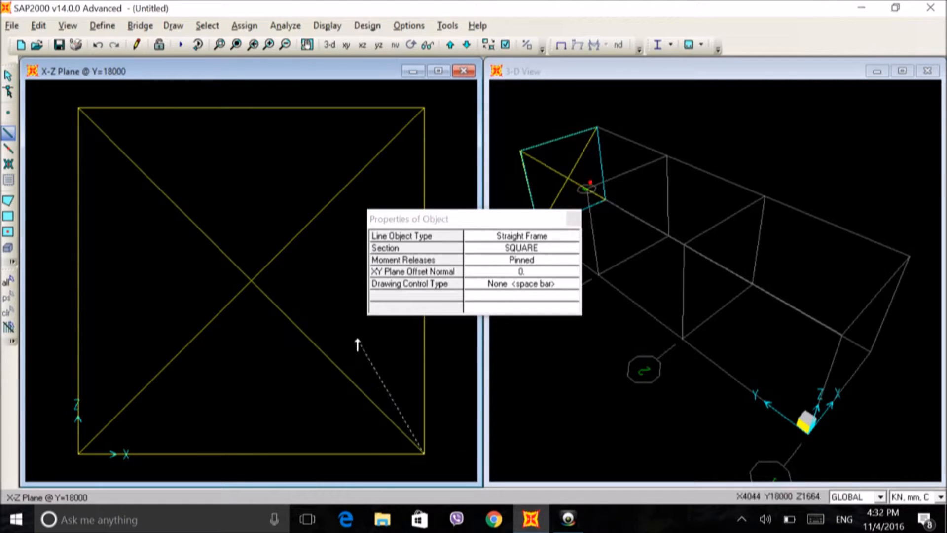
key(Escape)
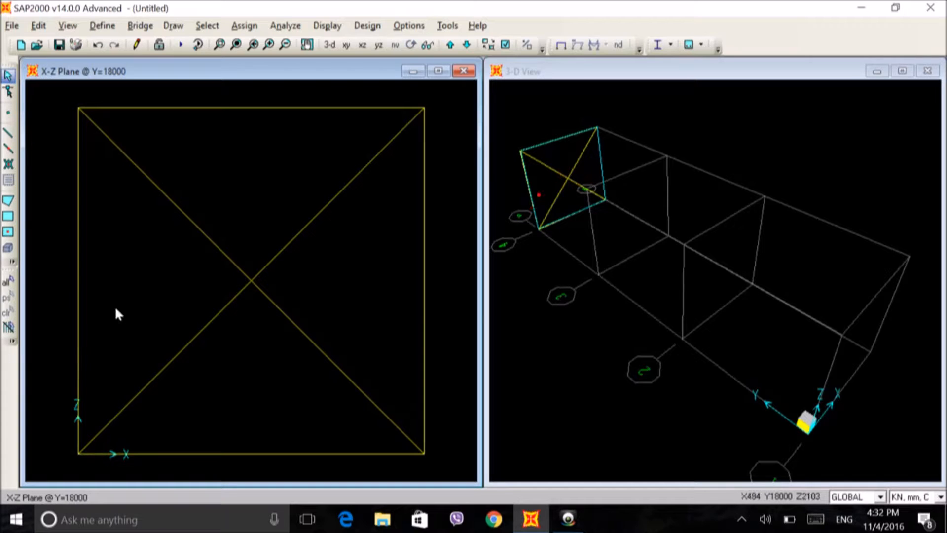
Step: Assign a pinned support to the joint at X 0, Z 0, restraining Translations 1, 2 and 3
click(78, 453)
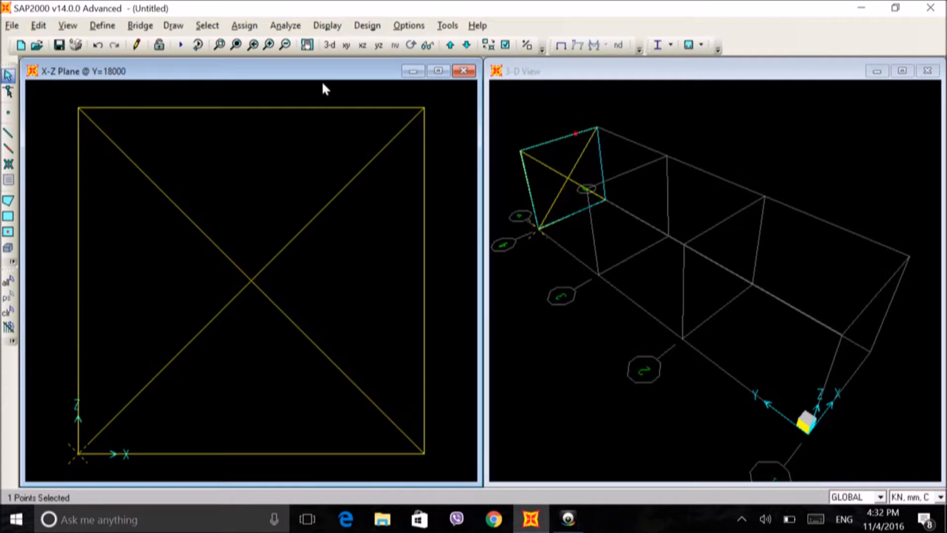
click(244, 25)
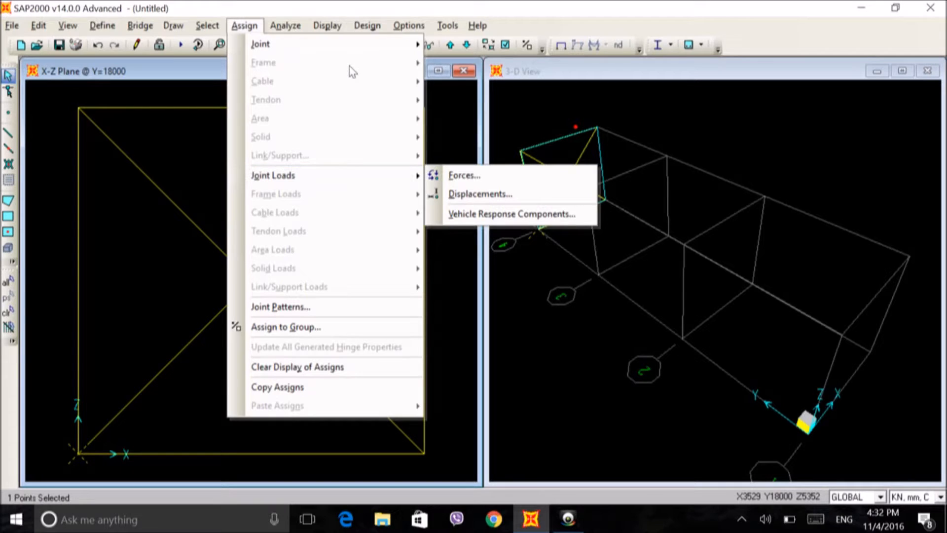
mouse_move(360, 44)
click(470, 44)
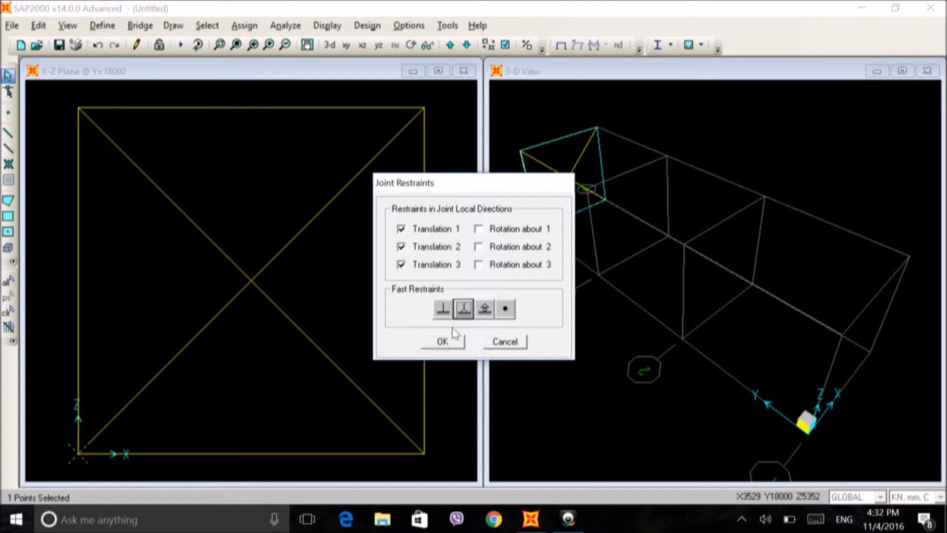
click(444, 342)
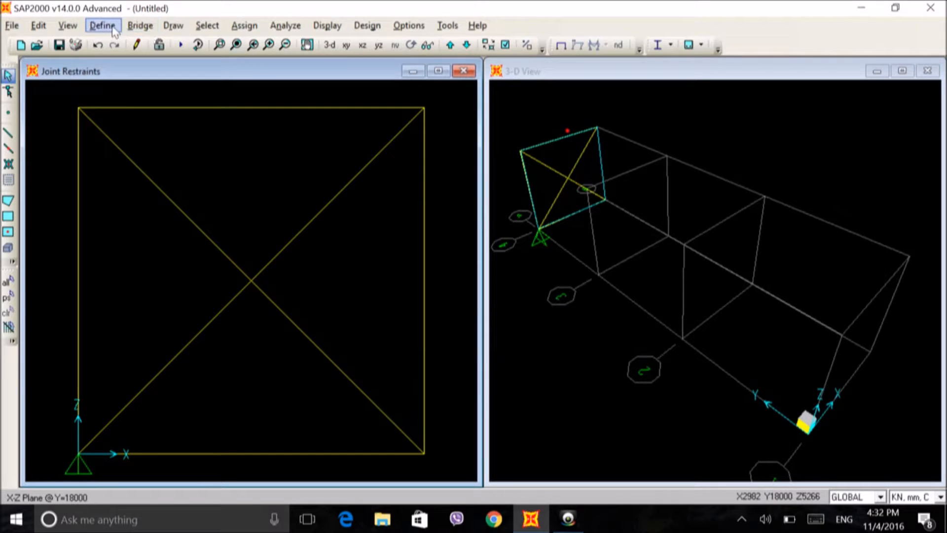
Step: Assign a roller support to the joint at X 5000, Z 0, restraining only Translation 3
click(424, 453)
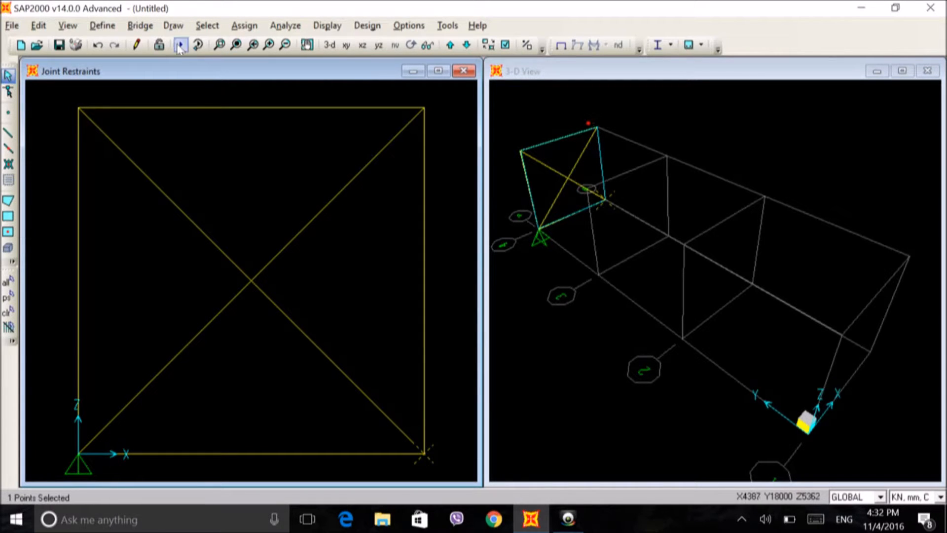
click(244, 26)
mouse_move(366, 176)
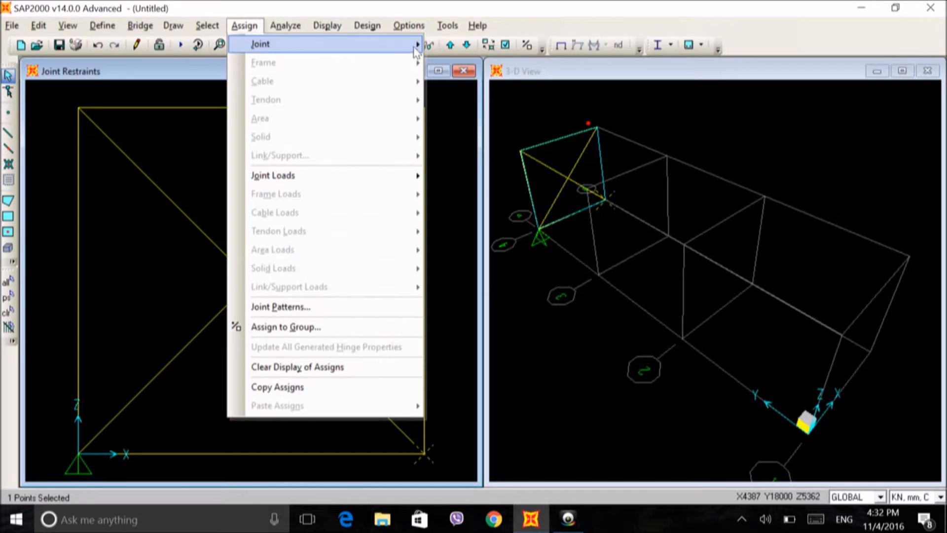
mouse_move(417, 44)
click(458, 48)
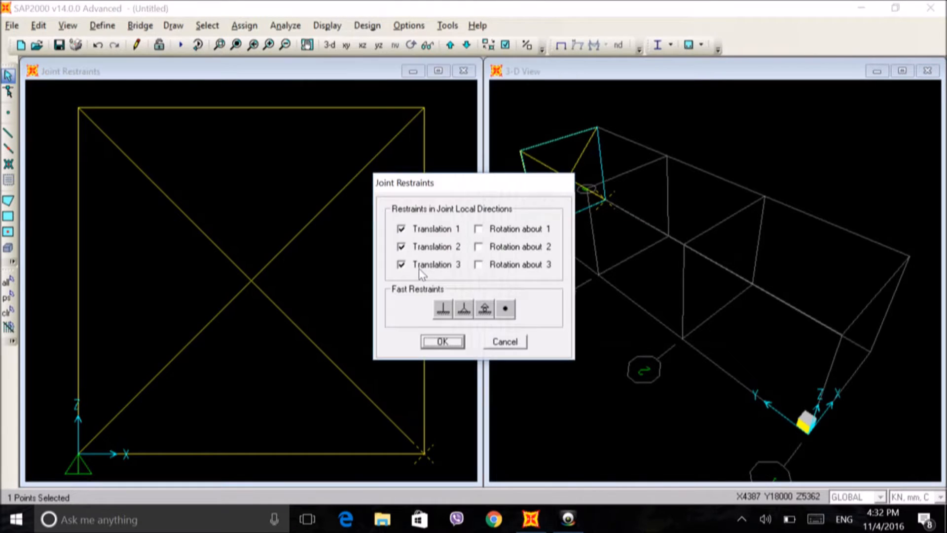
click(486, 311)
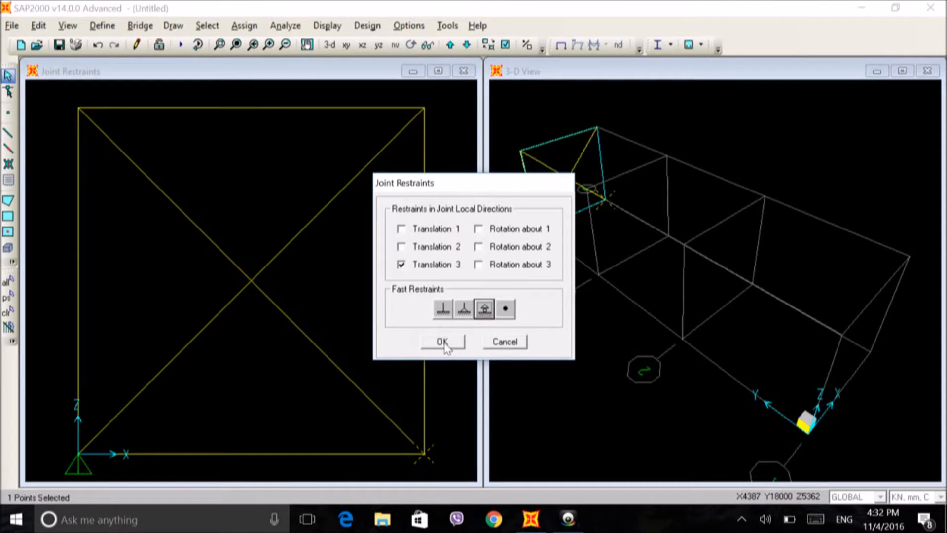
click(443, 341)
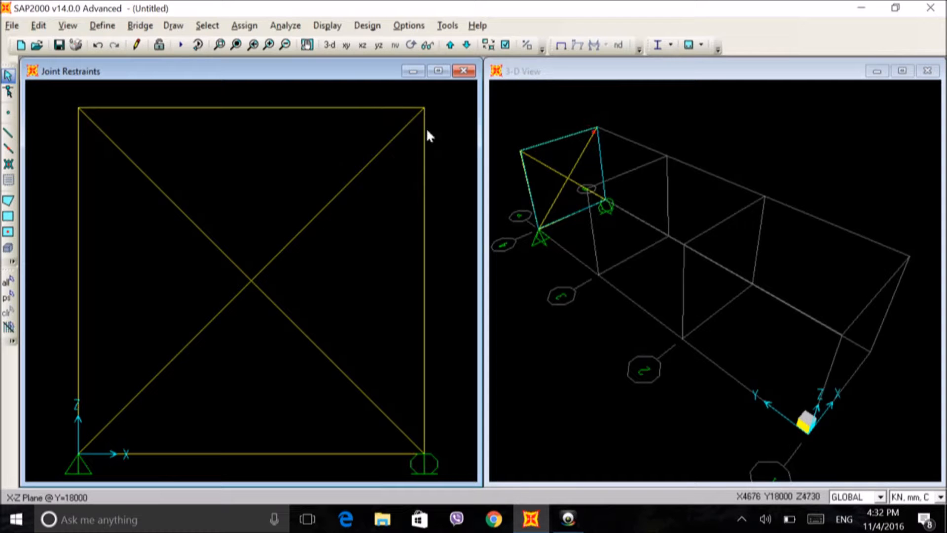
click(108, 25)
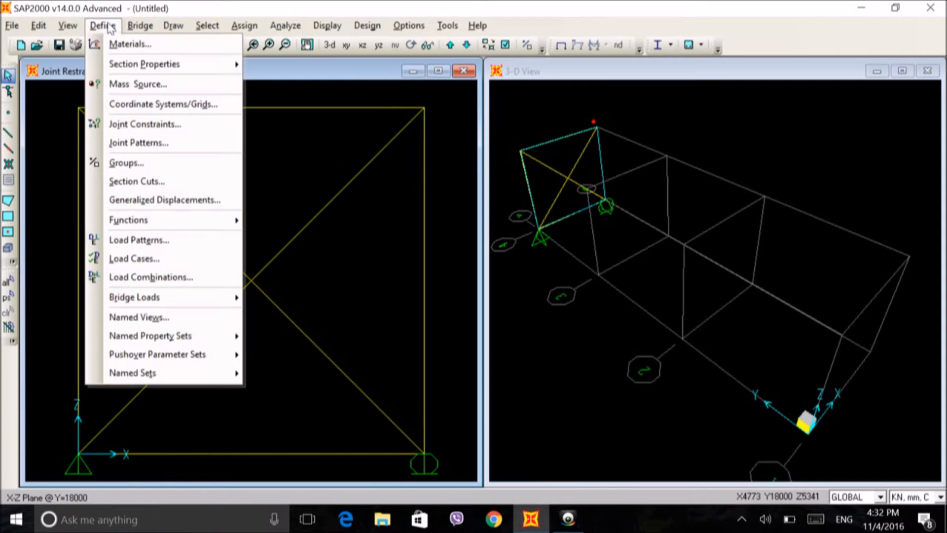
click(132, 261)
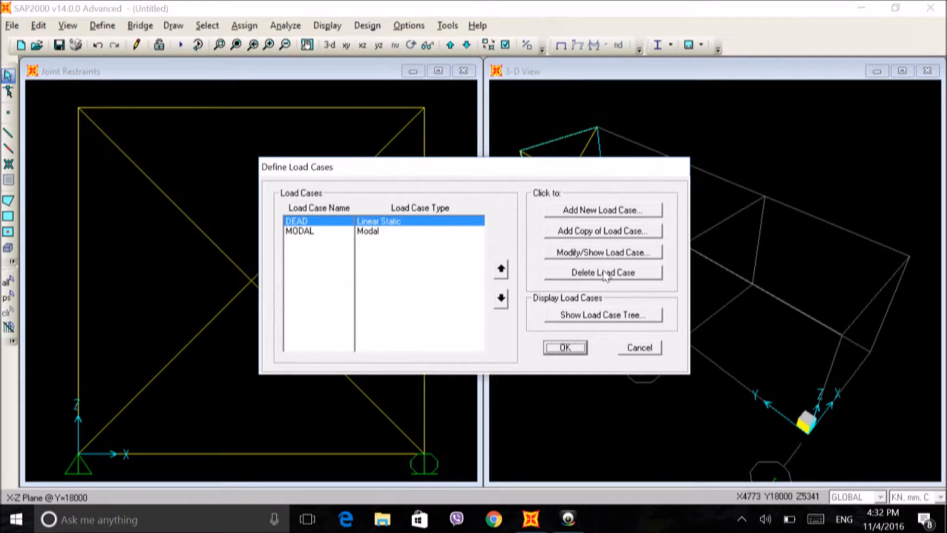
click(565, 348)
Step: Add a load pattern named TRUSS of type LIVE with a self weight multiplier of 0
click(102, 25)
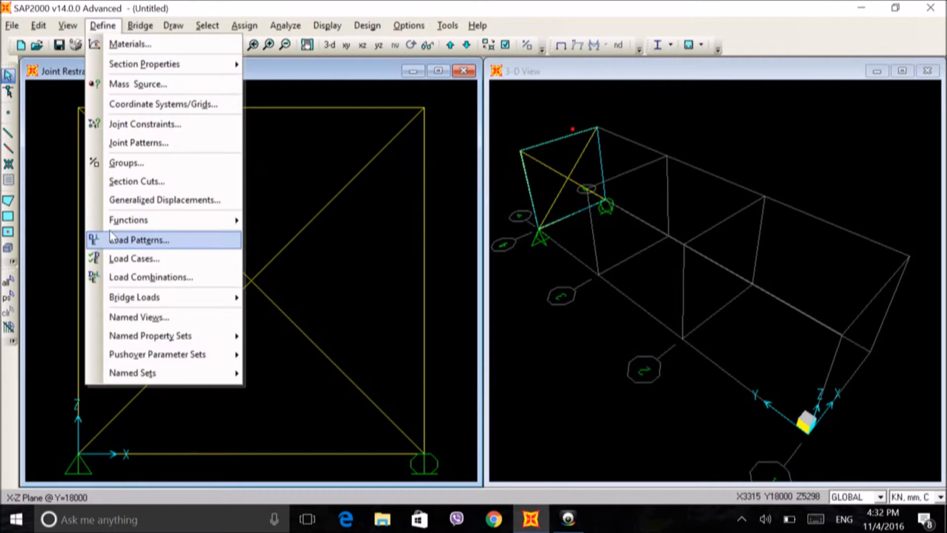
click(112, 238)
double_click(265, 231)
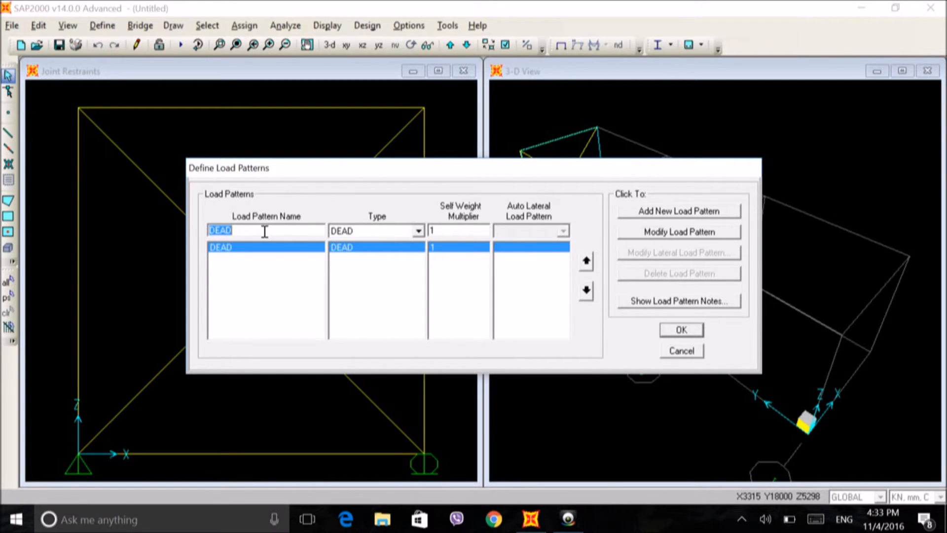
text(TRUSS)
click(418, 231)
click(341, 254)
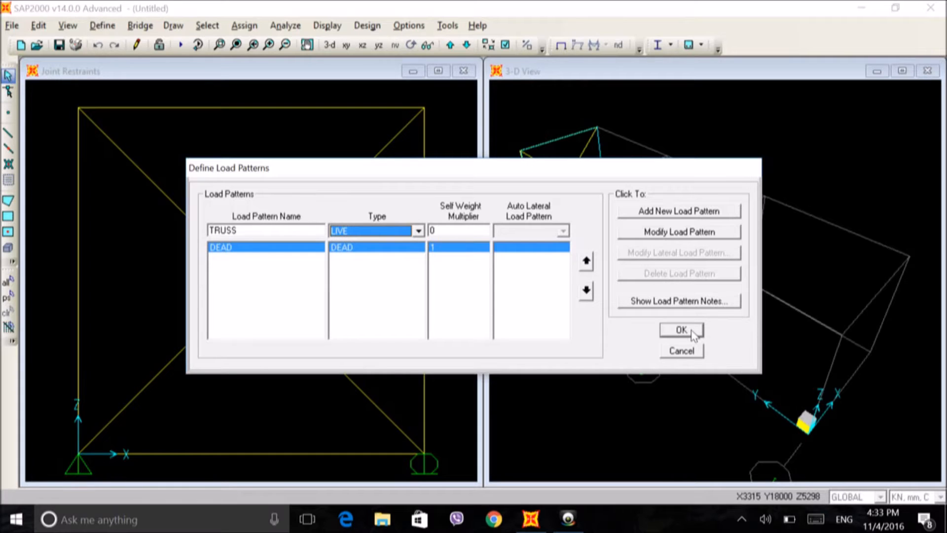
click(676, 213)
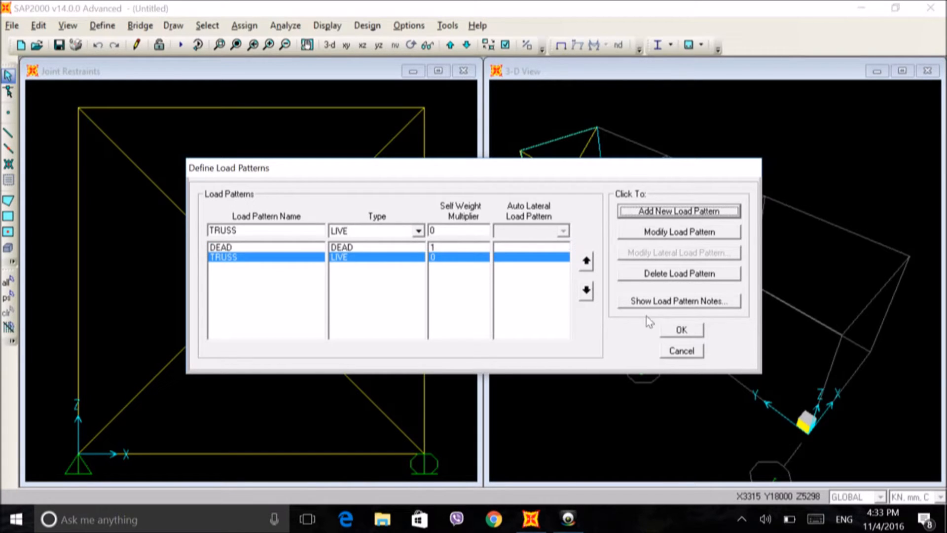
click(682, 330)
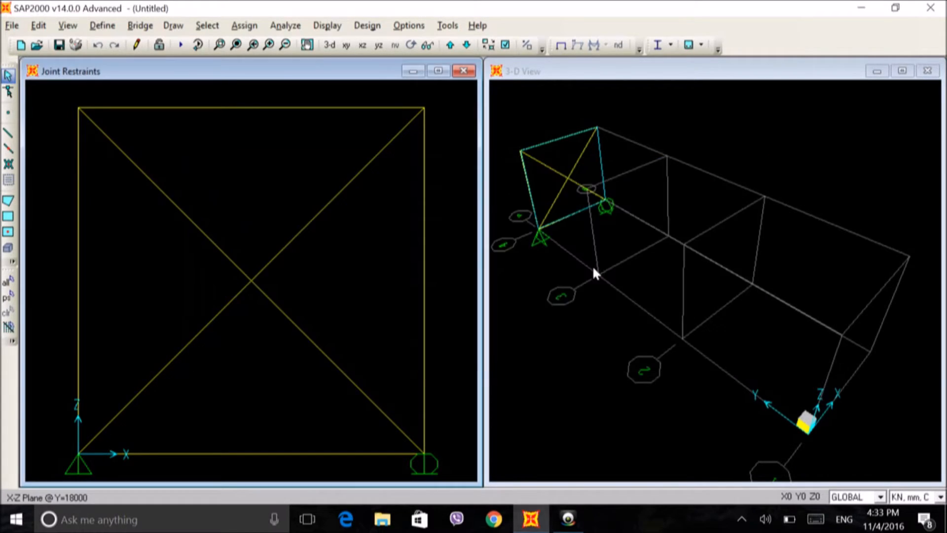
Step: Apply TRUSS pattern forces of 5 kN in Global X and -10 kN in Global Z to the joint at X 5000, Z 5000
click(423, 110)
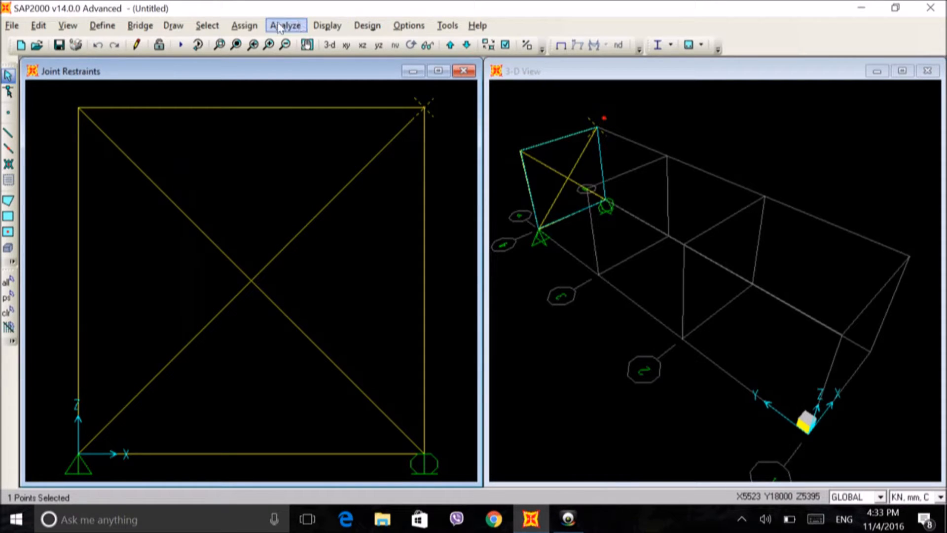
click(244, 25)
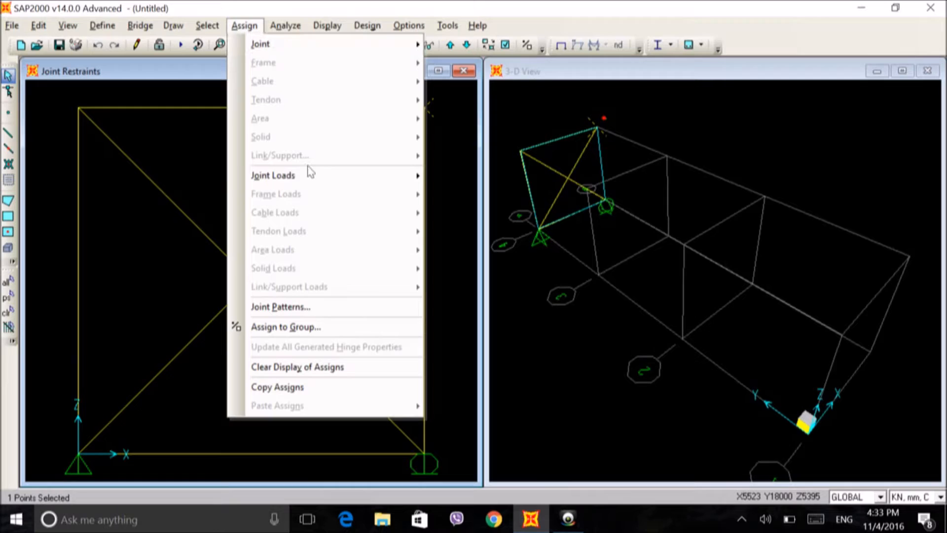
mouse_move(395, 178)
click(451, 176)
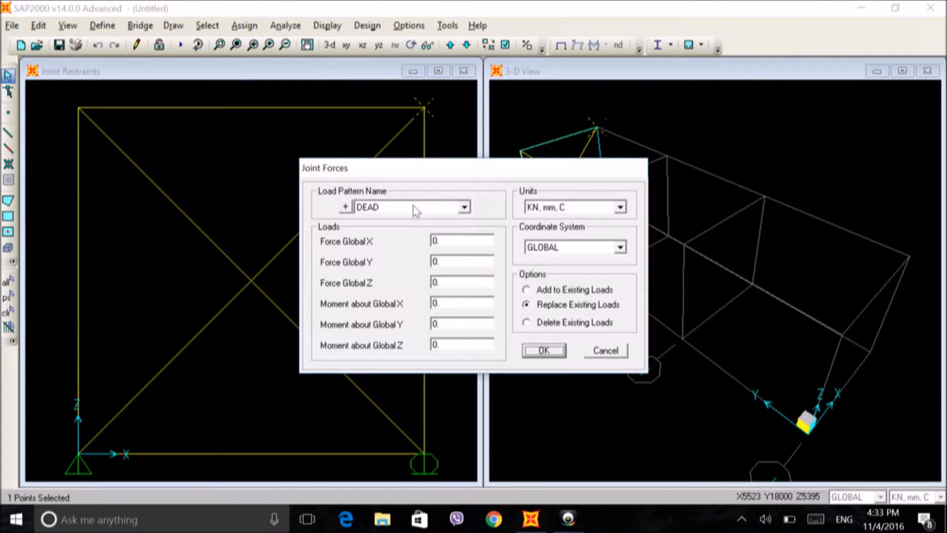
click(464, 207)
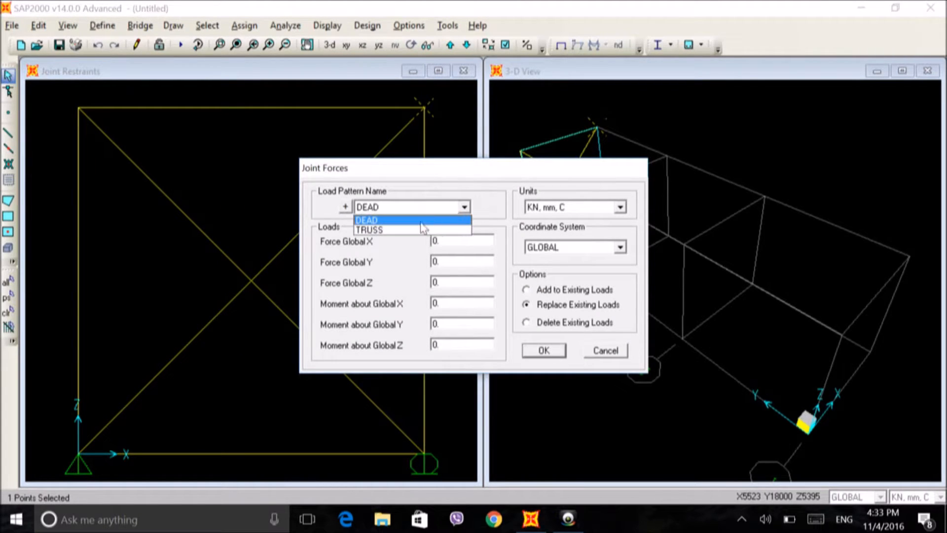
click(422, 230)
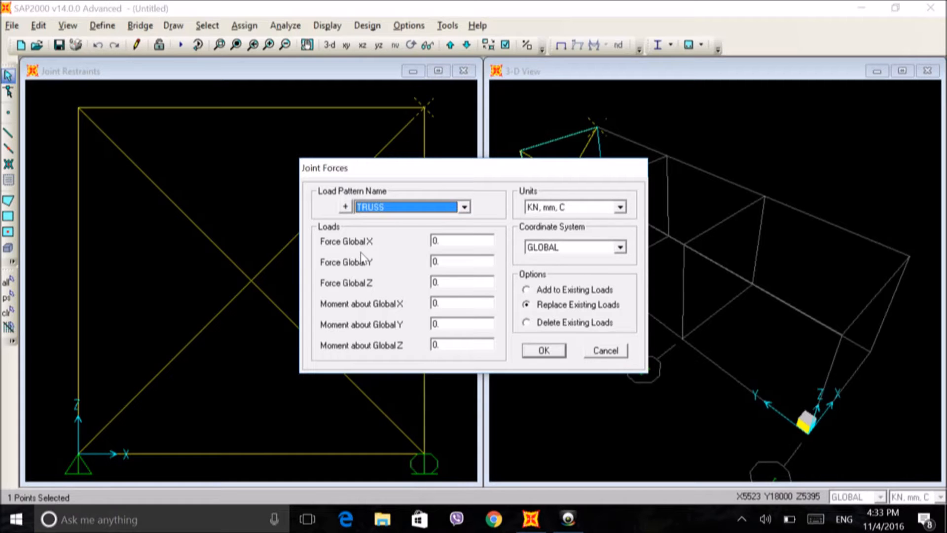
double_click(449, 242)
text(5)
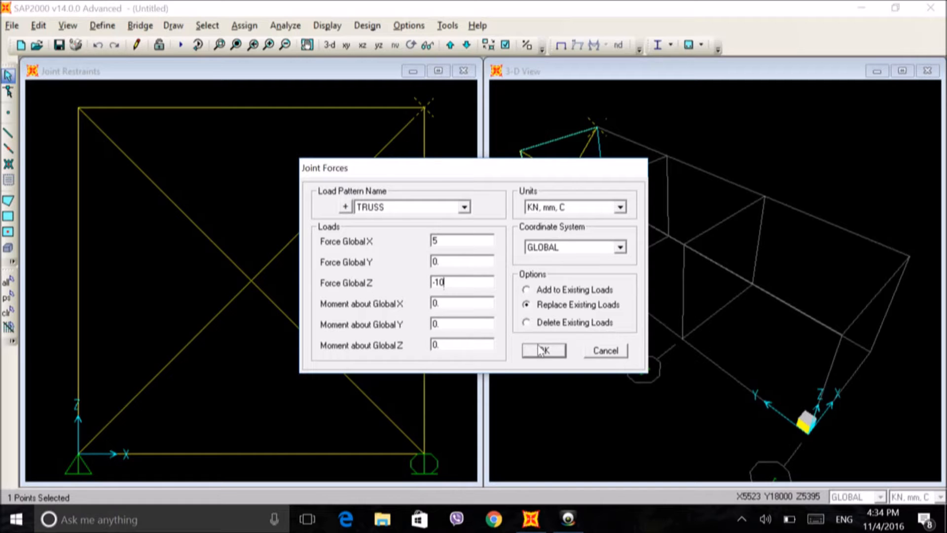
click(543, 350)
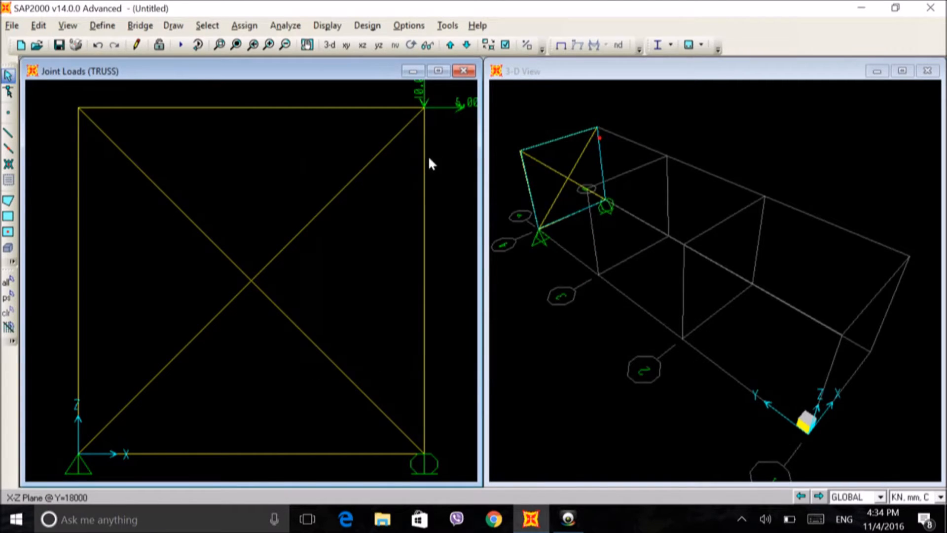
Step: Set the DEAD and MODAL load cases to Do Not Run, leaving only TRUSS for the analysis
scroll(428, 155, down, 5)
scroll(413, 148, down, 1)
scroll(241, 241, down, 4)
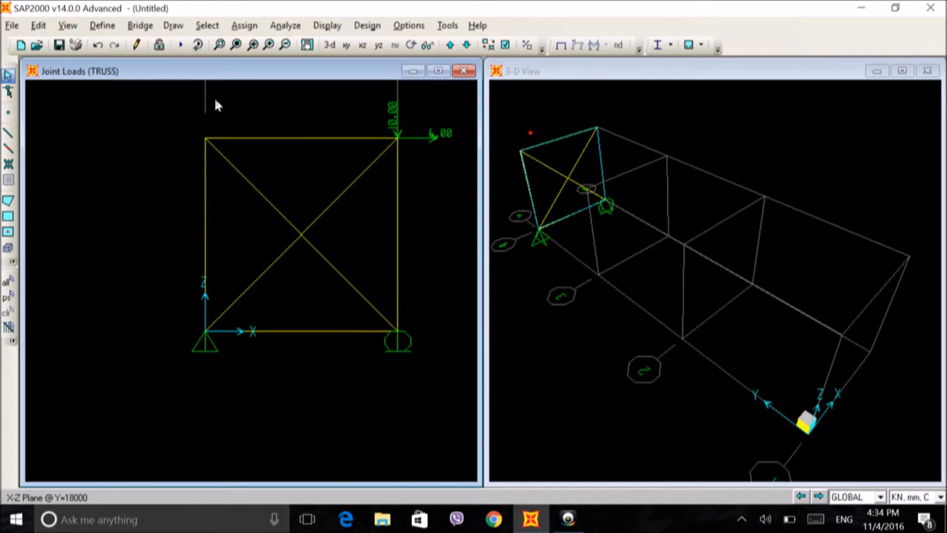
click(180, 44)
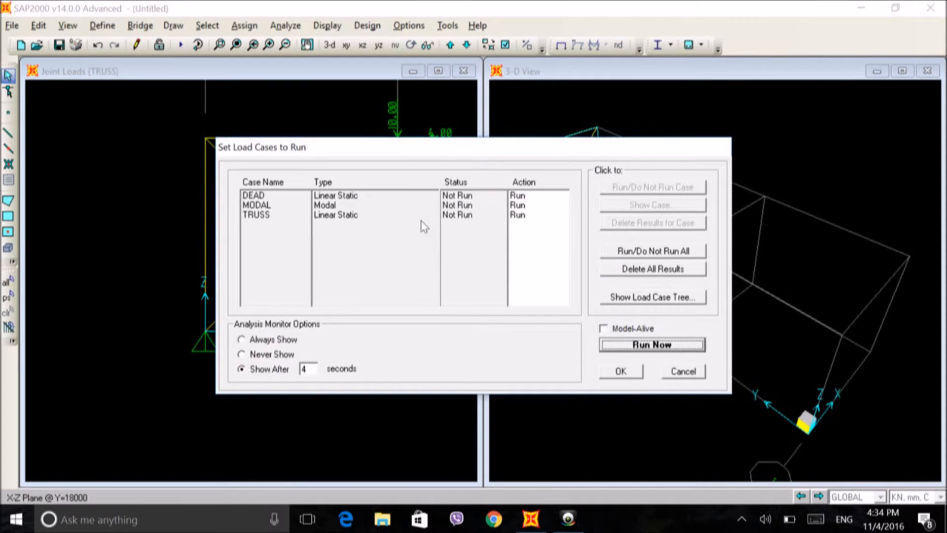
click(491, 197)
click(615, 188)
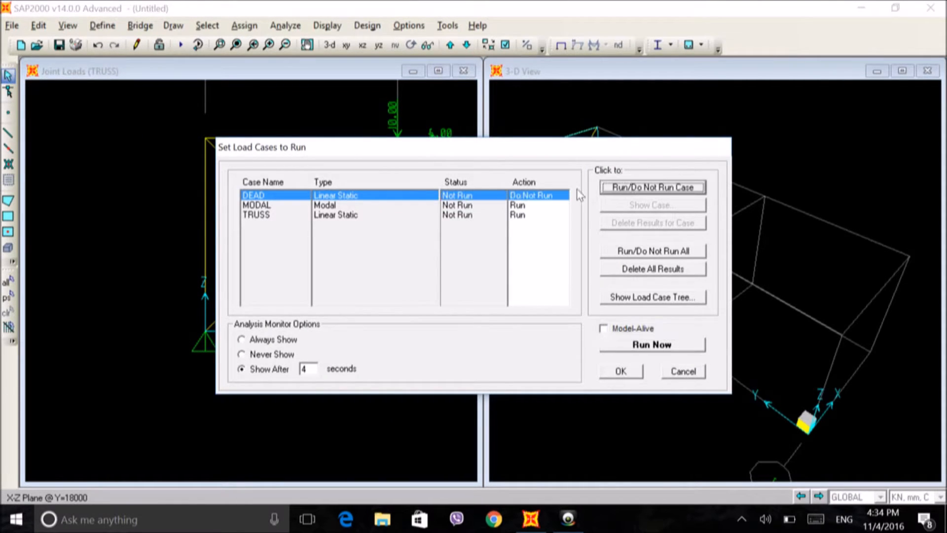
click(538, 205)
click(616, 187)
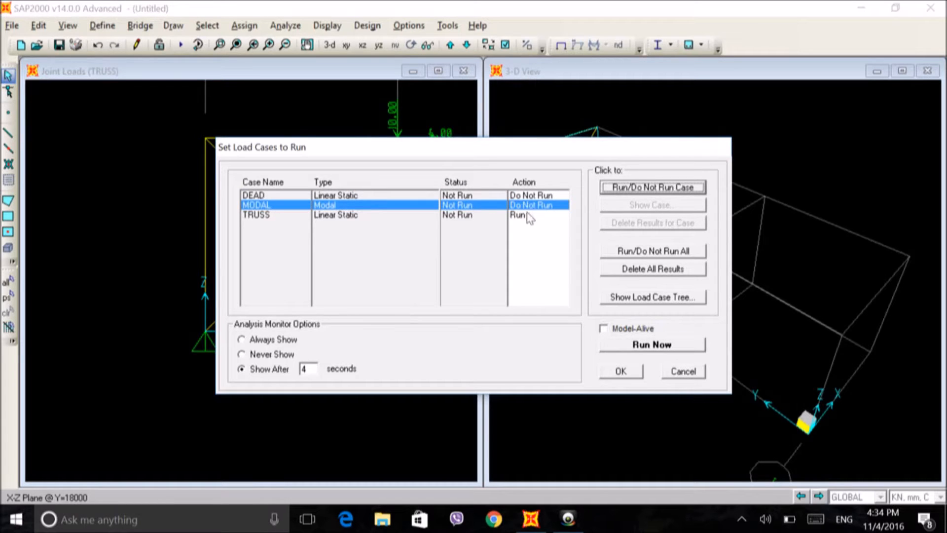
click(530, 215)
Step: Run the analysis and save the model on the Desktop as TRUUS
click(634, 346)
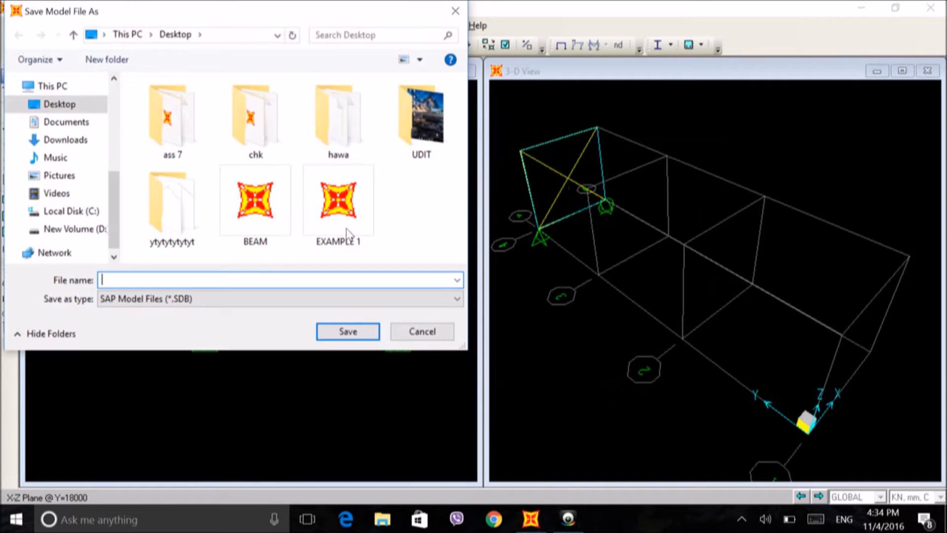
text(TRUUS)
click(358, 339)
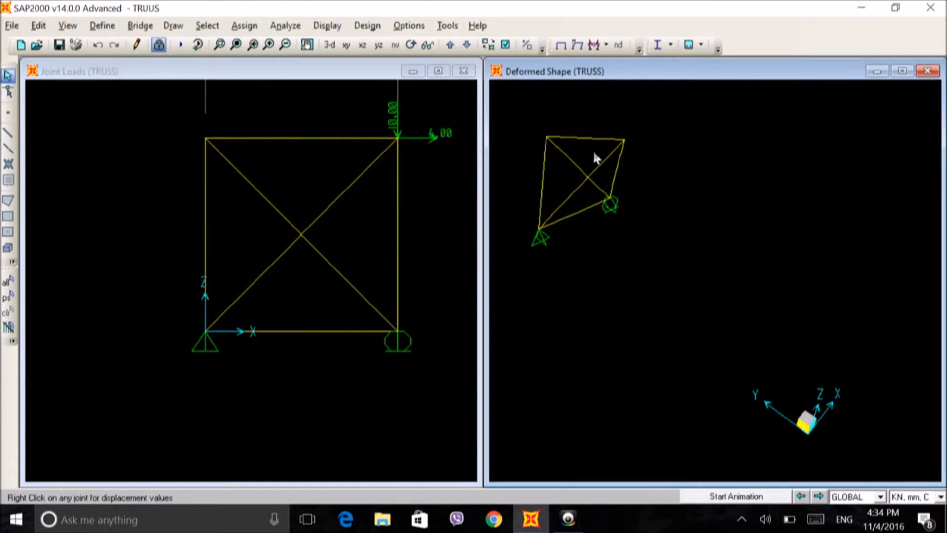
Step: Show the deformed truss in the X-Z plane and display the TRUSS case joint reactions as arrows
click(369, 46)
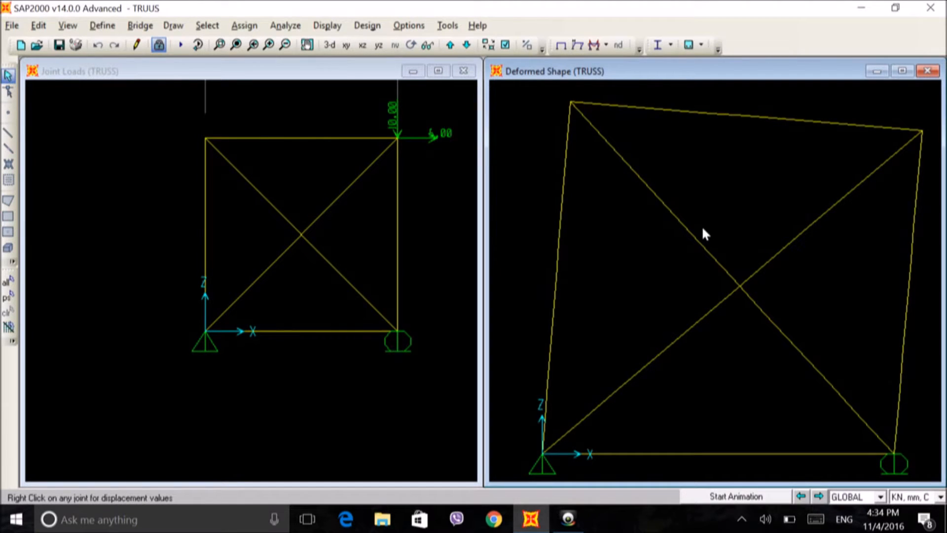
scroll(700, 231, down, 2)
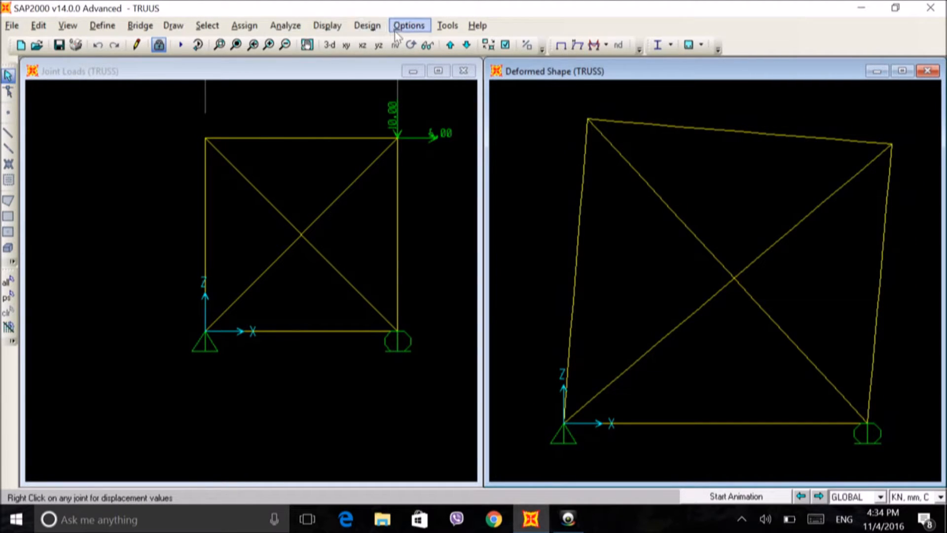
click(595, 46)
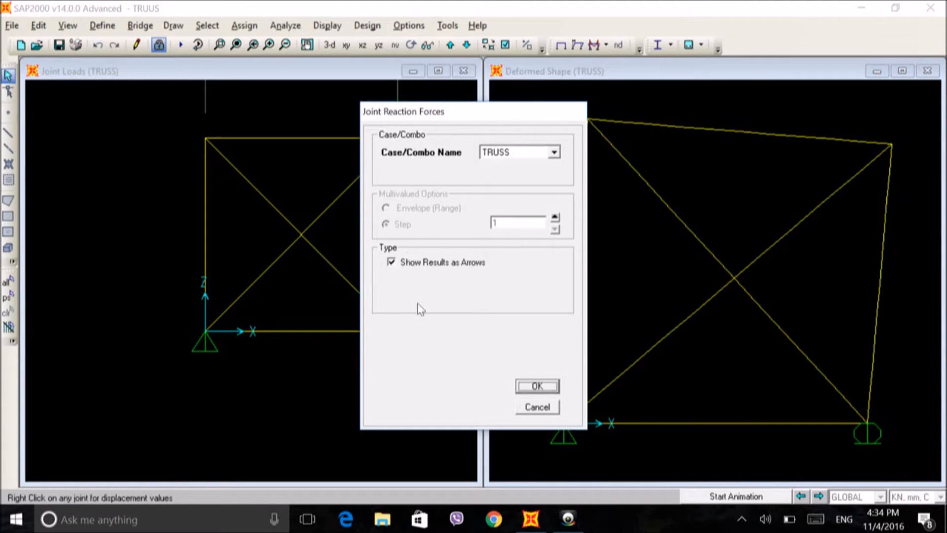
click(536, 386)
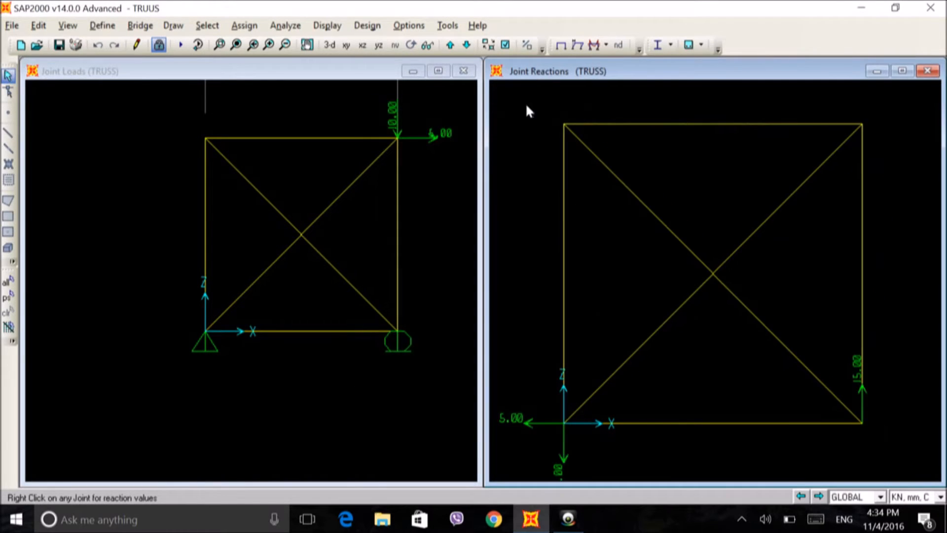
Step: Display the deformed shape for the TRUSS case, and return to its joint reactions shown as arrows
click(580, 45)
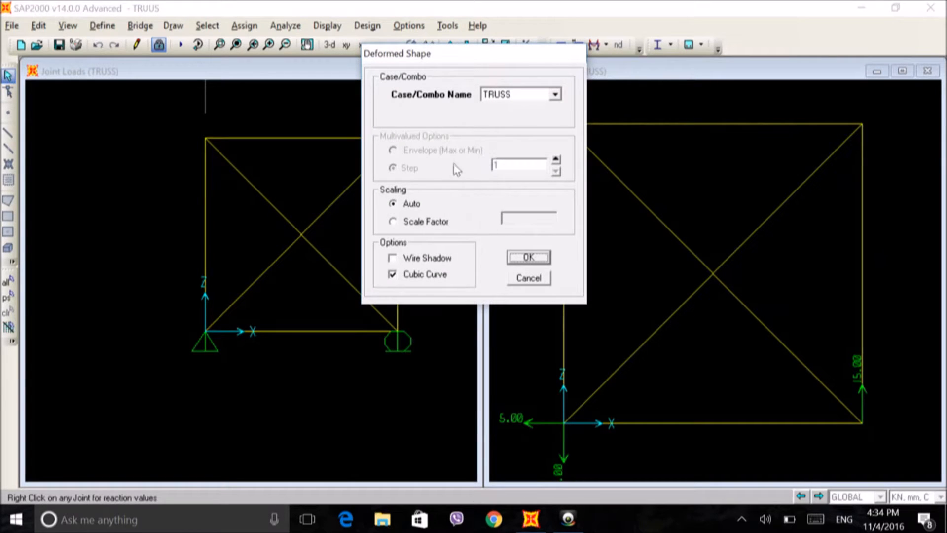
click(528, 257)
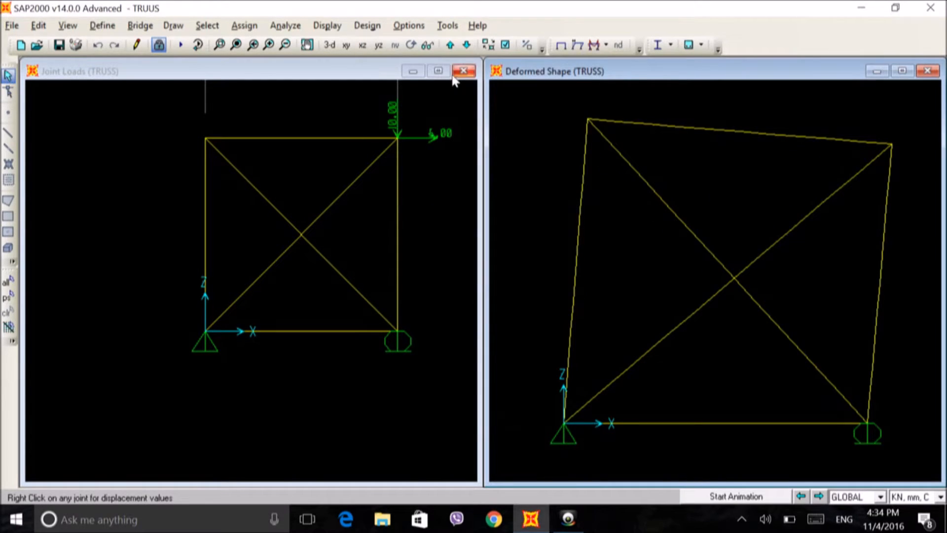
click(592, 47)
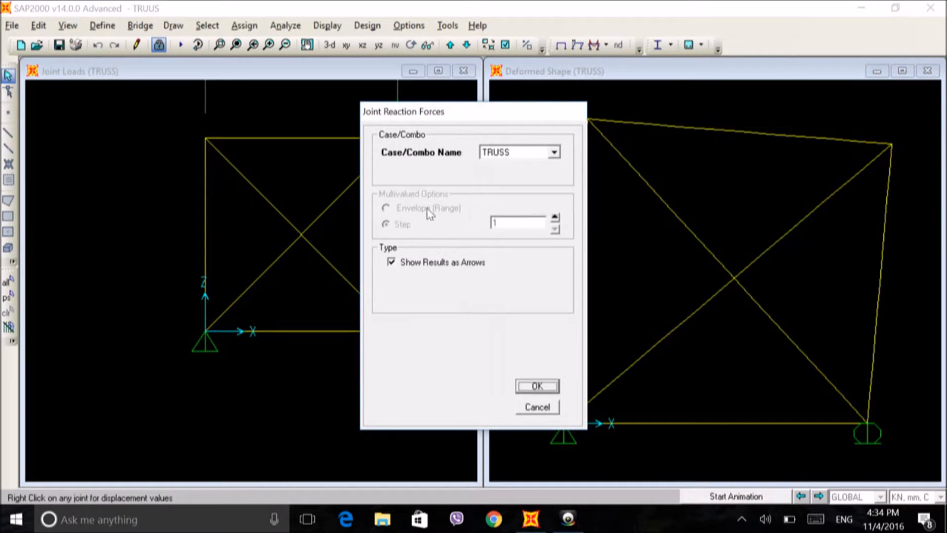
click(554, 152)
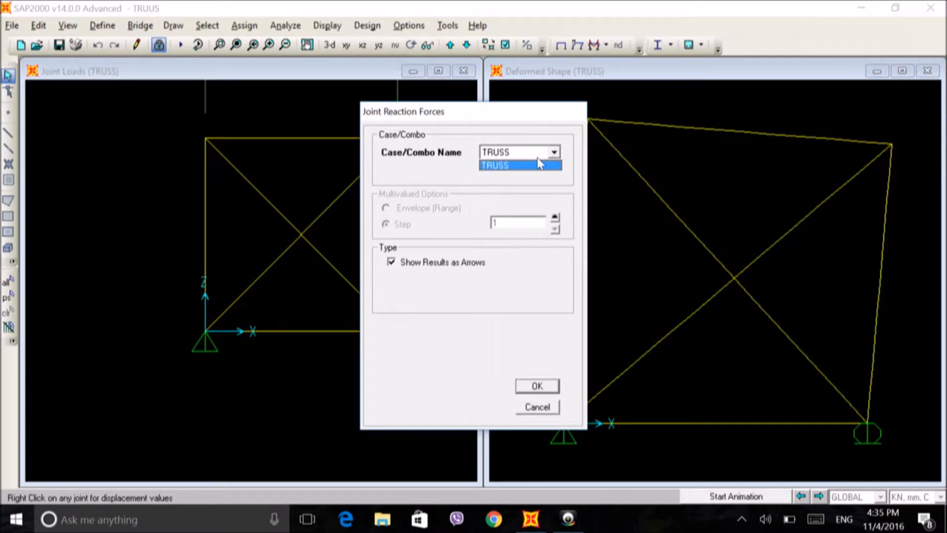
click(529, 167)
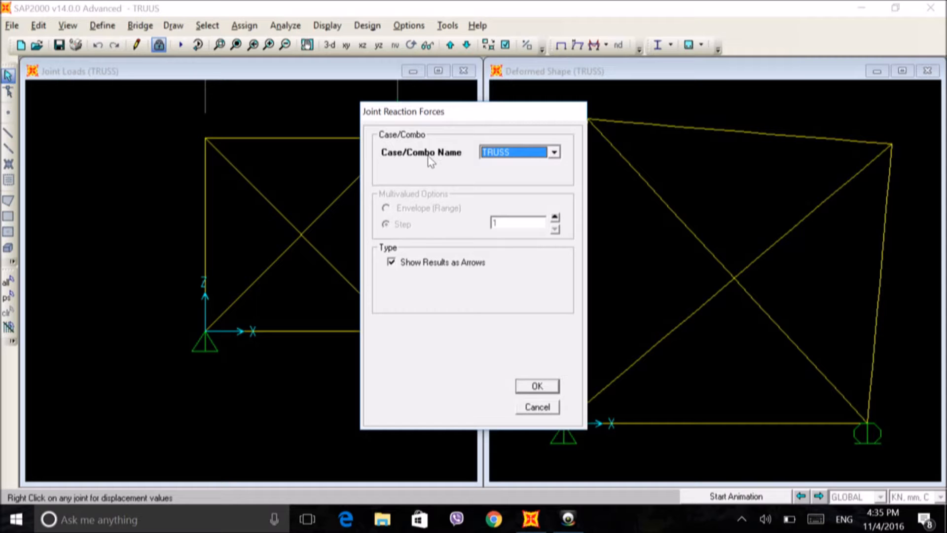
click(534, 389)
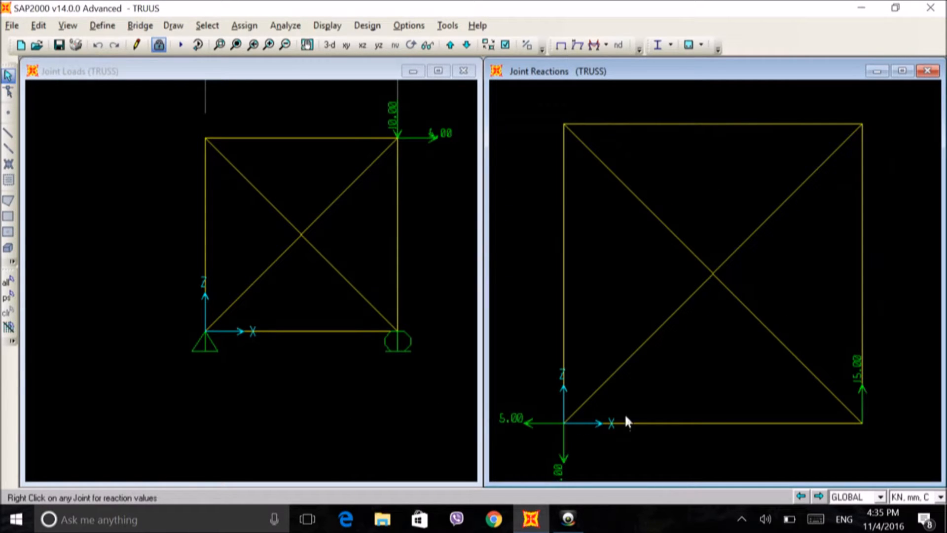
Step: Display the filled axial force diagram of the frame members for the TRUSS case with automatic scaling
scroll(626, 417, down, 3)
scroll(623, 399, down, 2)
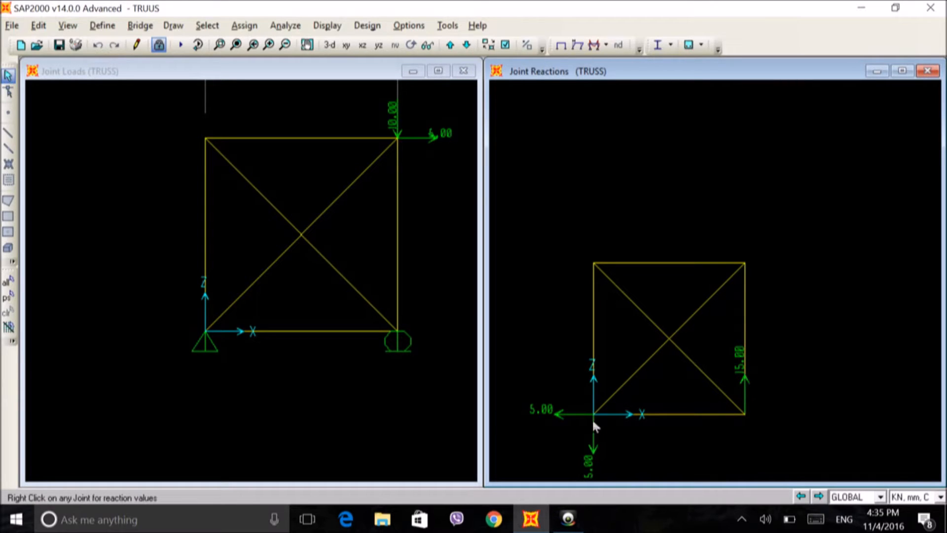
scroll(607, 441, down, 1)
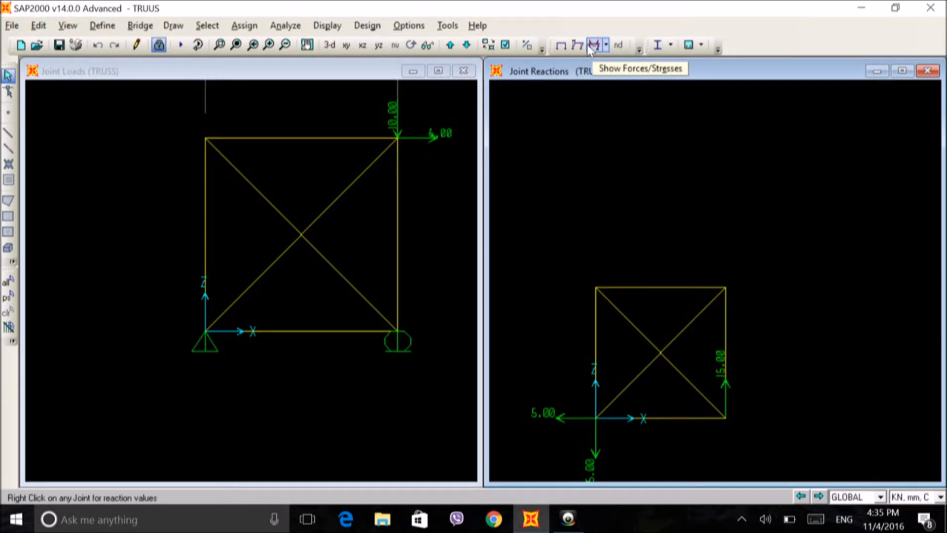
click(328, 28)
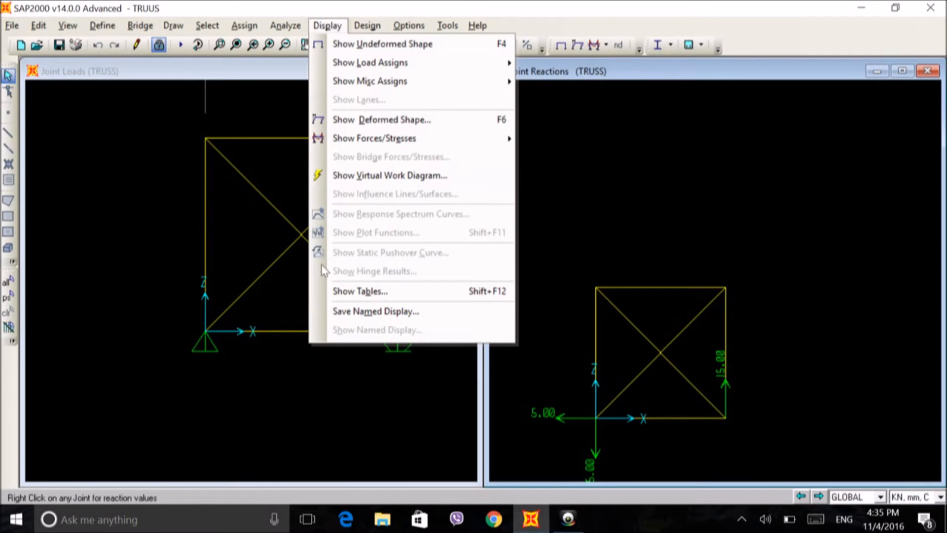
mouse_move(387, 138)
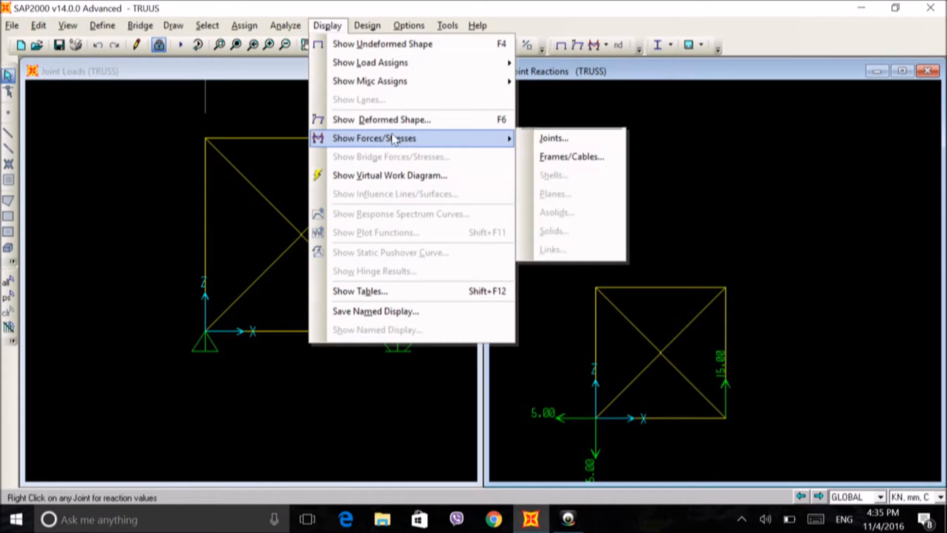
click(555, 157)
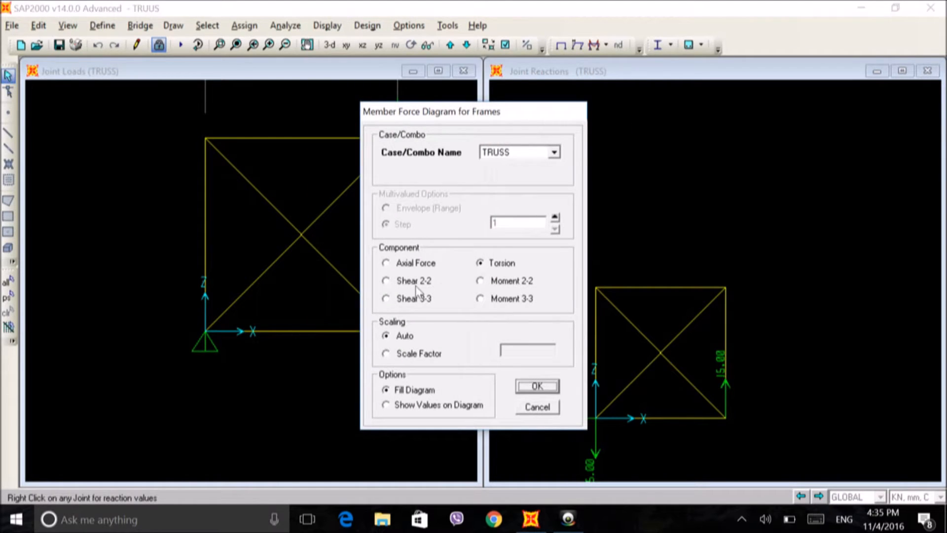
click(387, 264)
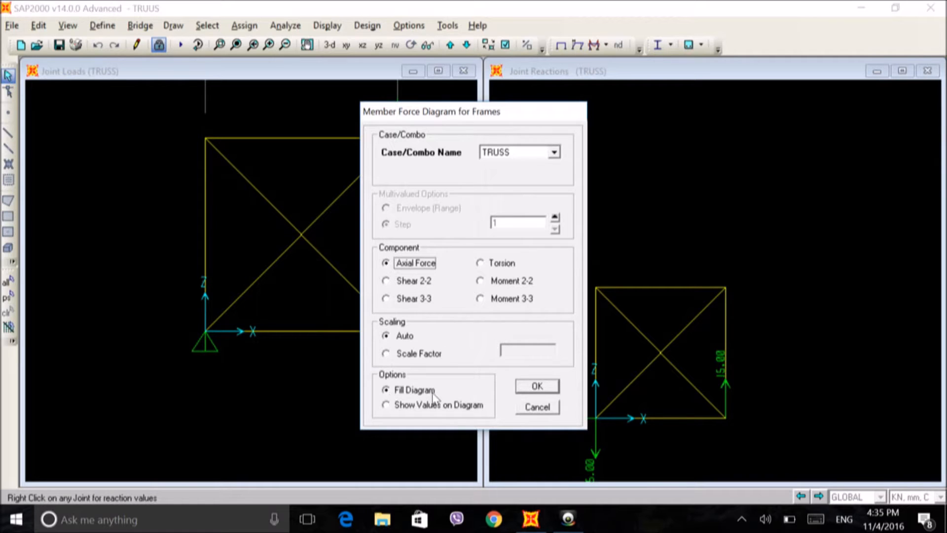
click(537, 386)
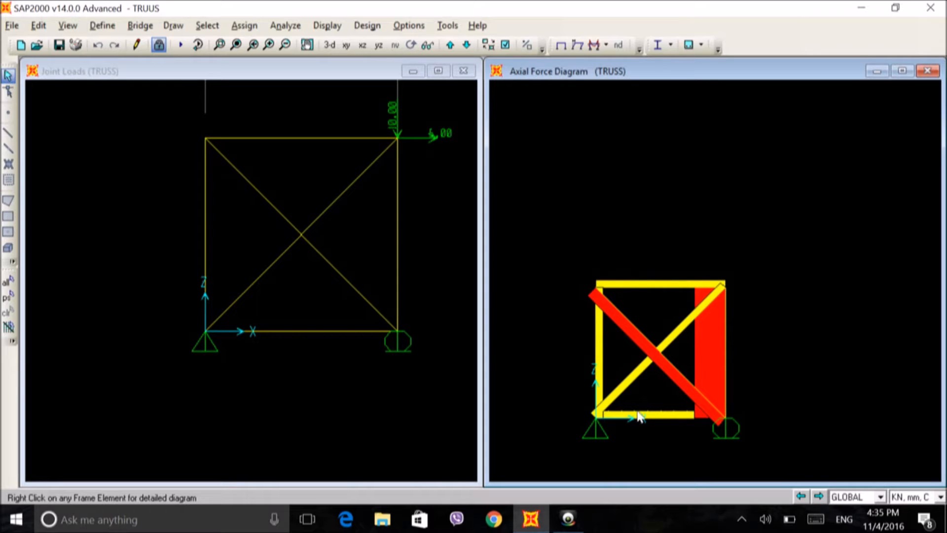
Step: Redisplay the TRUSS axial force diagram with values shown on the diagram instead of the fill
click(327, 26)
click(326, 27)
click(326, 27)
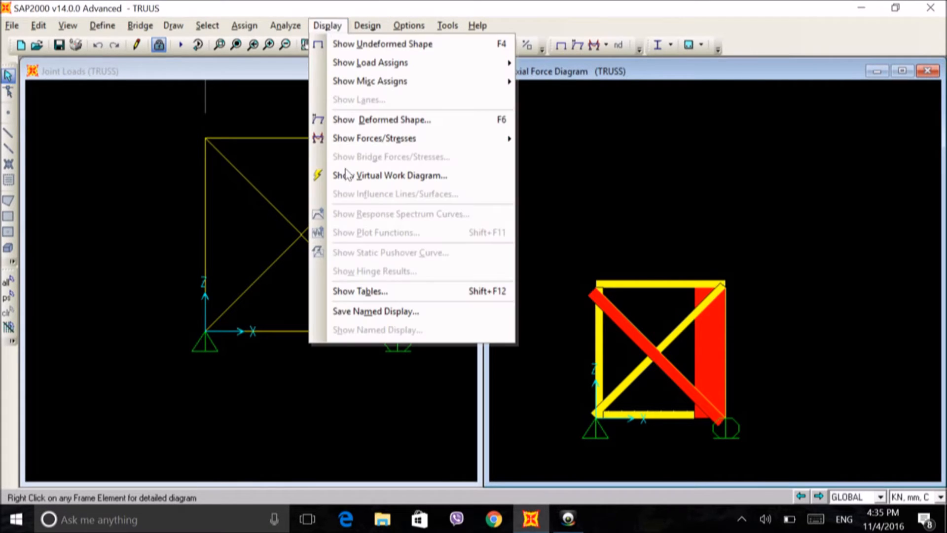
mouse_move(392, 140)
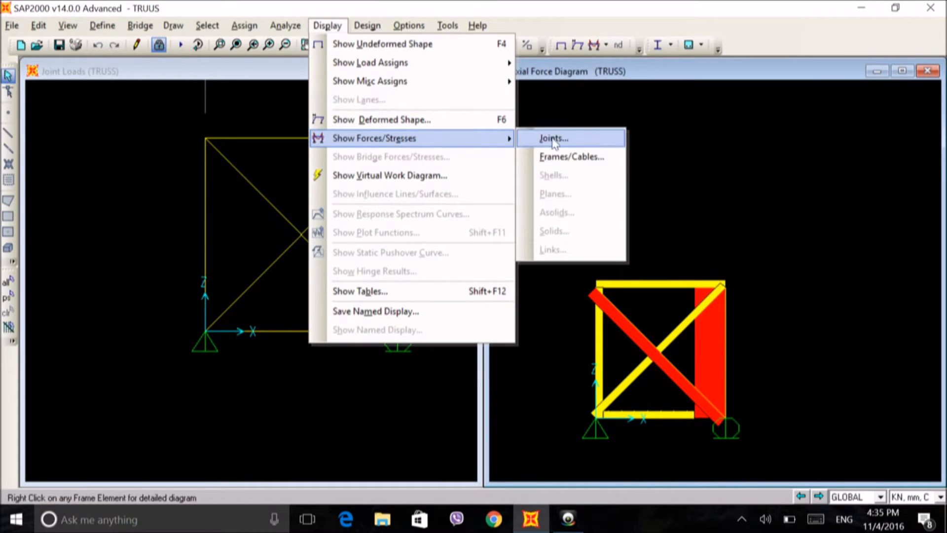
click(537, 156)
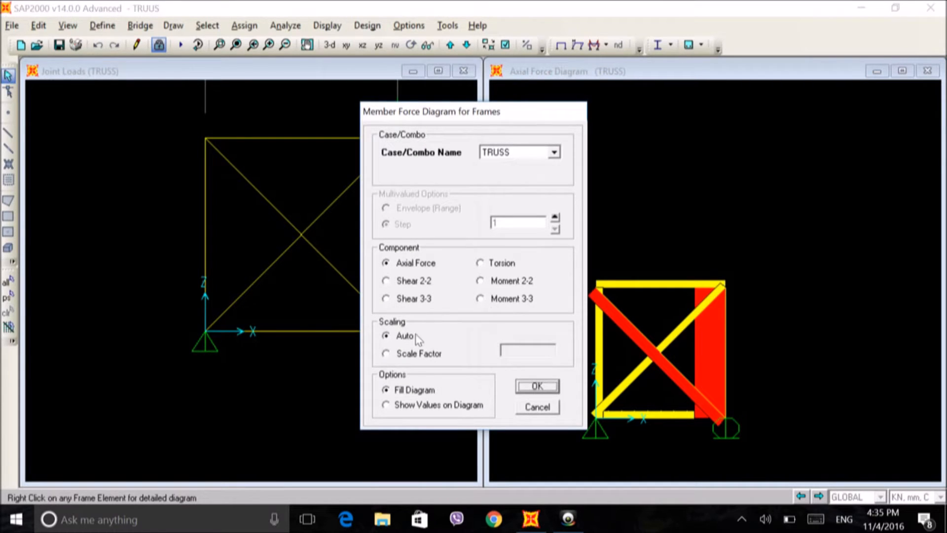
click(387, 406)
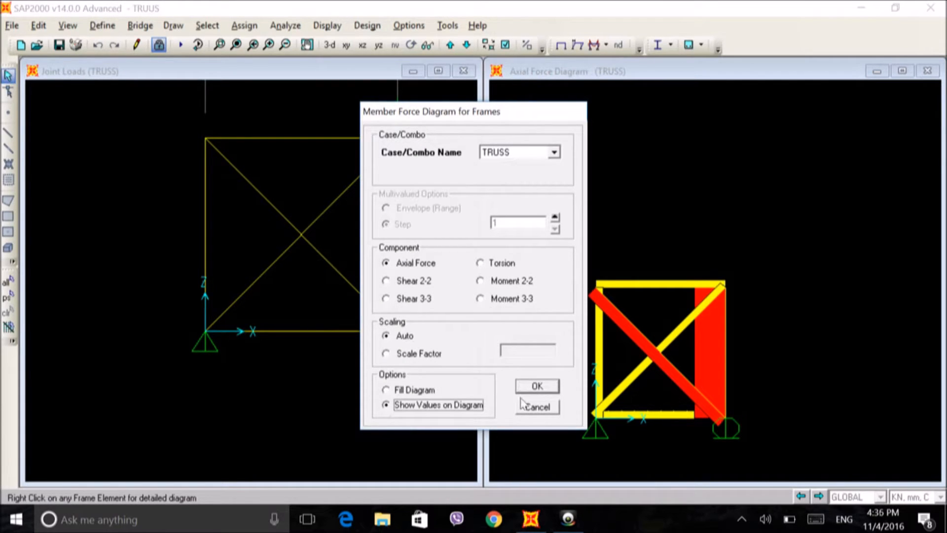
click(538, 386)
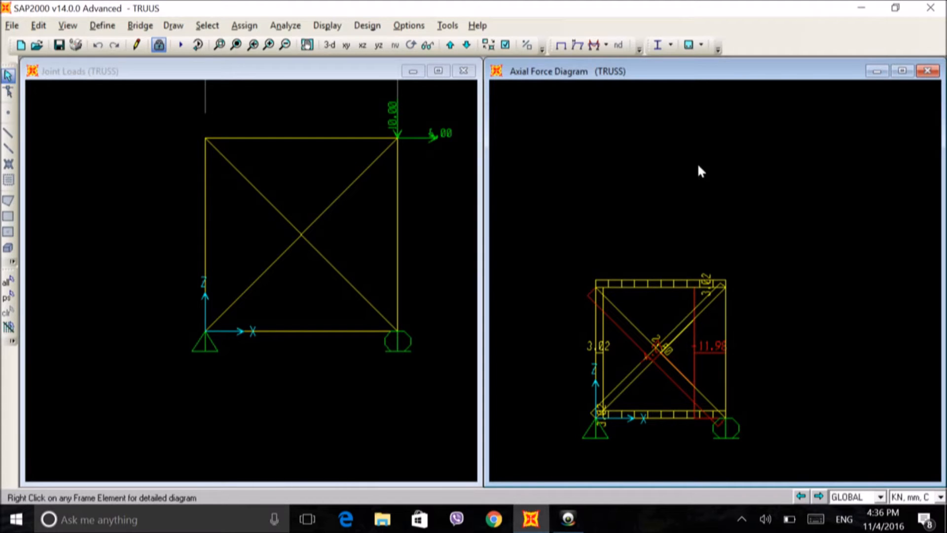
Step: In the choice of tables to display, select Joint Output but exclude Displacements and Joint Masses, leaving only Reactions
mouse_move(600, 425)
click(319, 27)
click(346, 290)
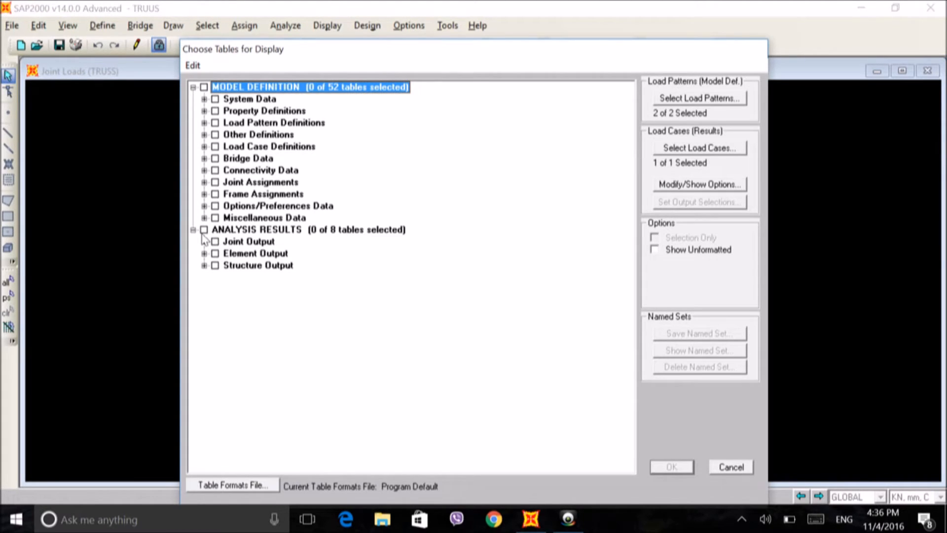
click(215, 241)
click(215, 242)
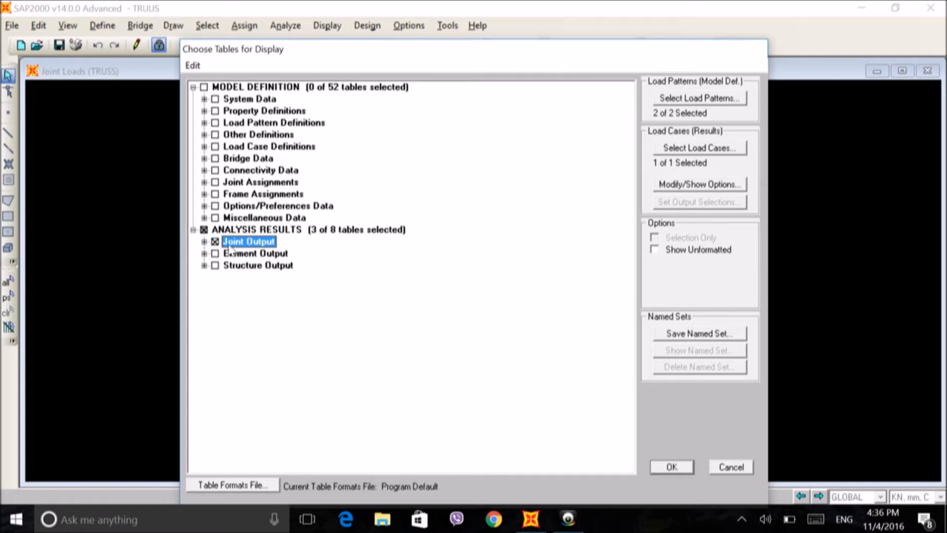
click(204, 241)
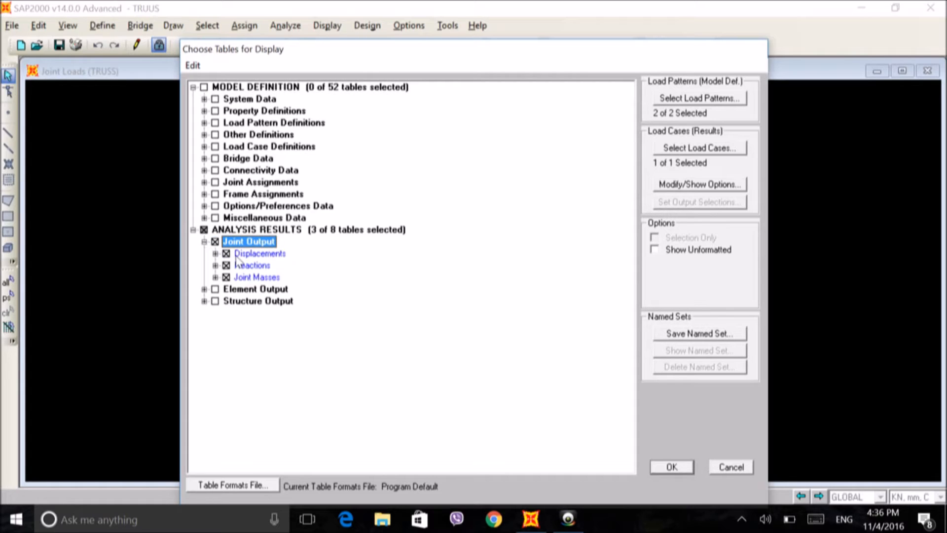
click(225, 253)
click(226, 253)
click(226, 277)
click(226, 276)
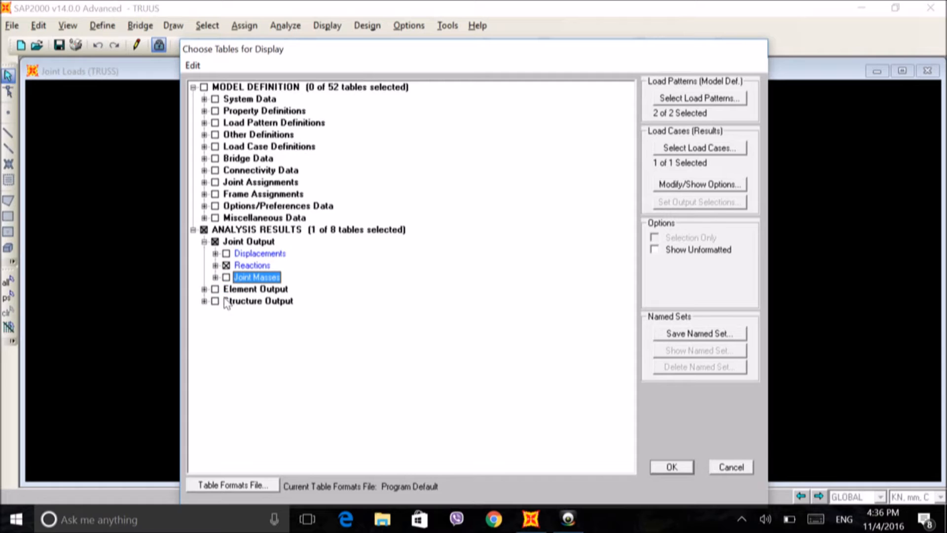
Step: Add Element Output without Frame Output, keeping Objects and Elements, and display the selected result tables
click(217, 290)
click(216, 290)
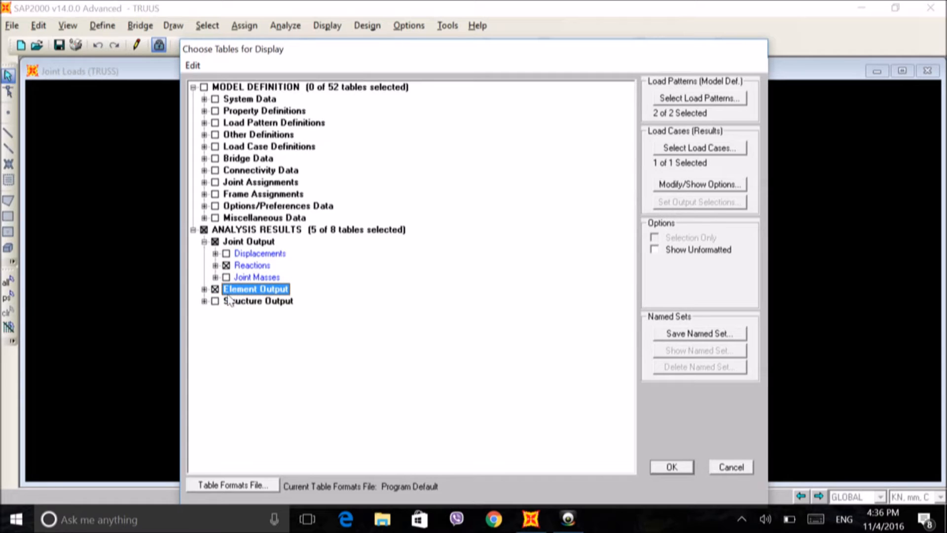
click(204, 290)
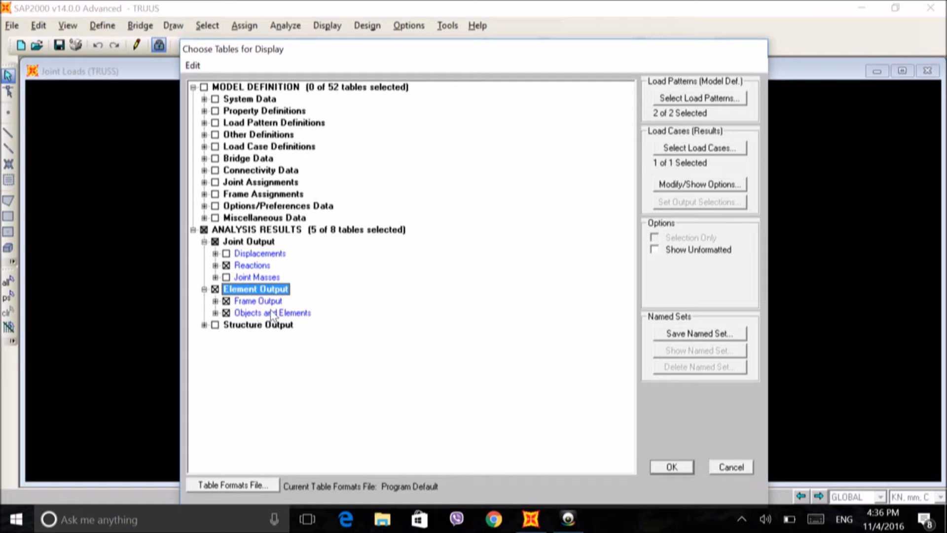
click(226, 301)
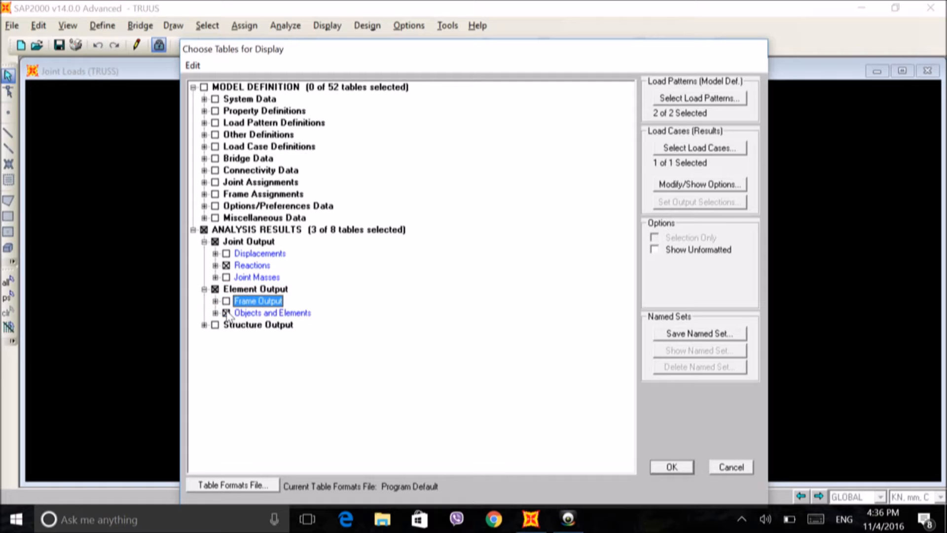
click(667, 460)
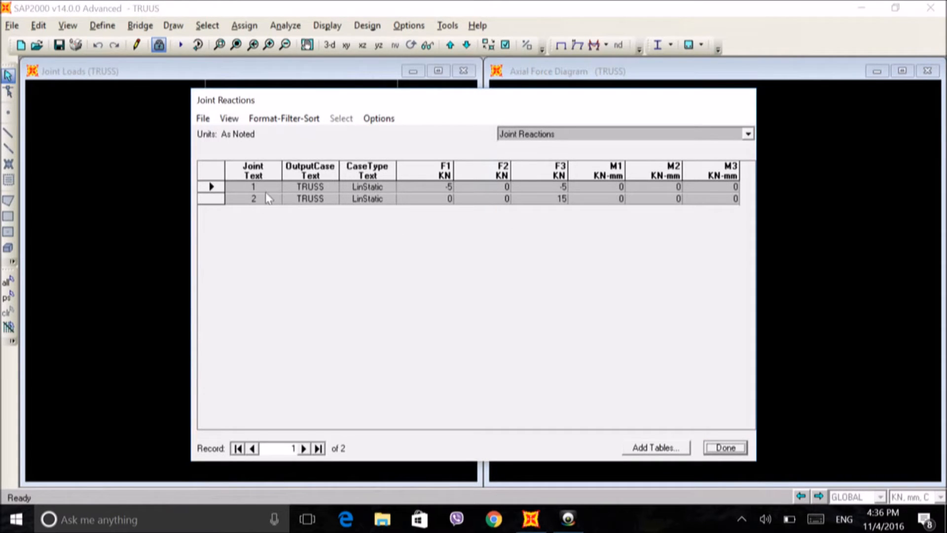
Step: Examine the Joint Reactions table and the Objects And Elements tables for frames and joints, and close them
drag(393, 97, 276, 66)
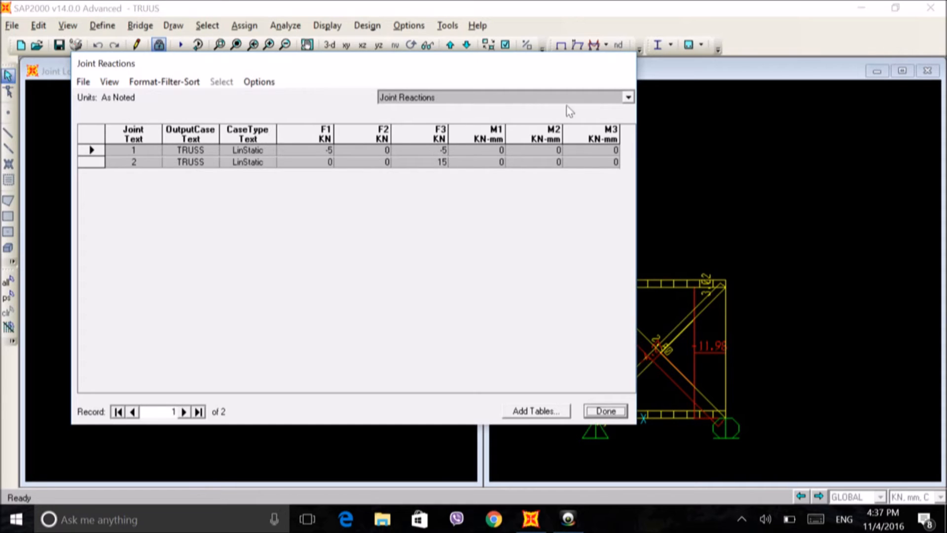
click(608, 98)
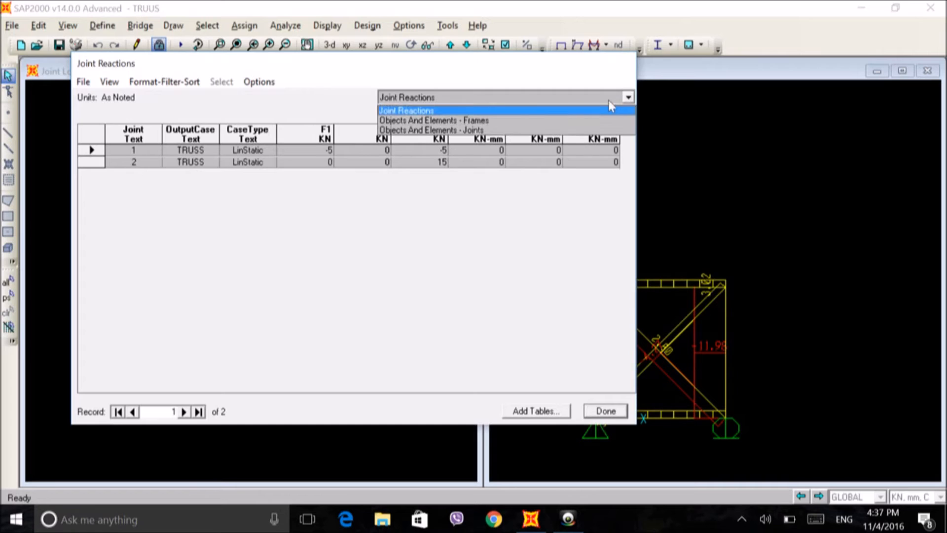
click(461, 120)
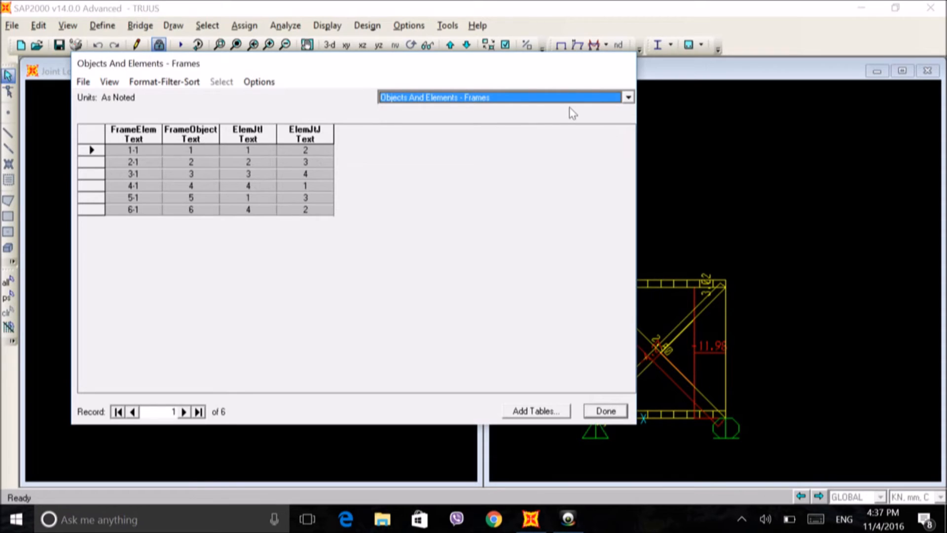
click(628, 97)
click(461, 129)
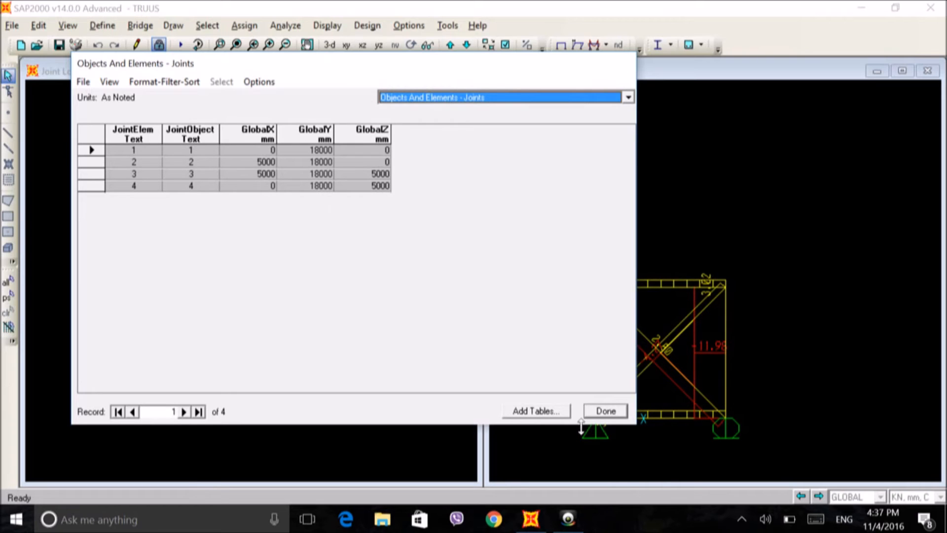
click(605, 411)
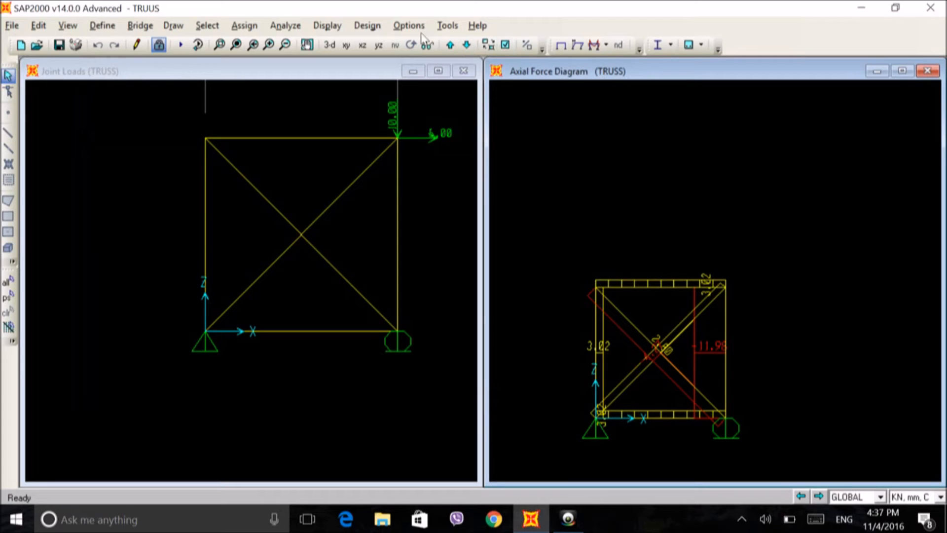
Step: Reopen the result tables with Frame Output selected in place of Objects and Elements, keeping the joint Reactions
click(327, 26)
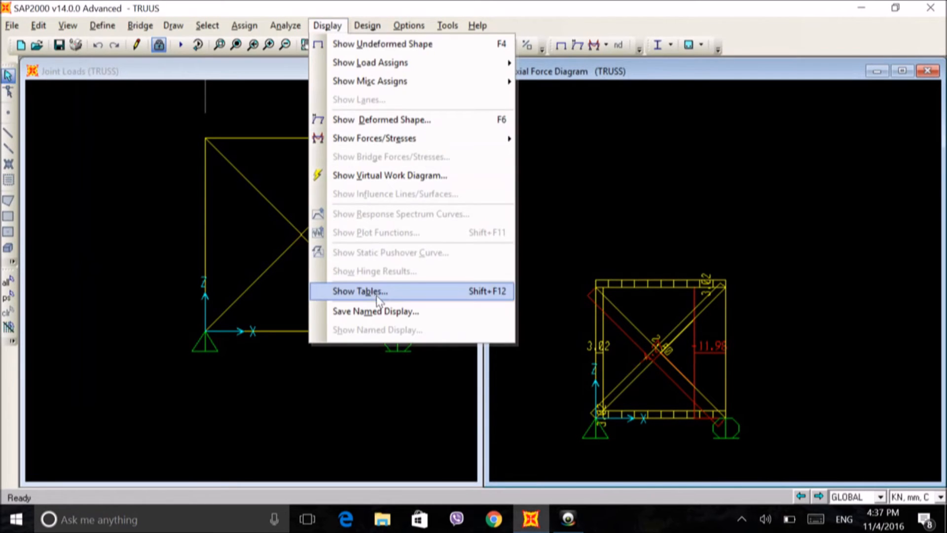
click(365, 290)
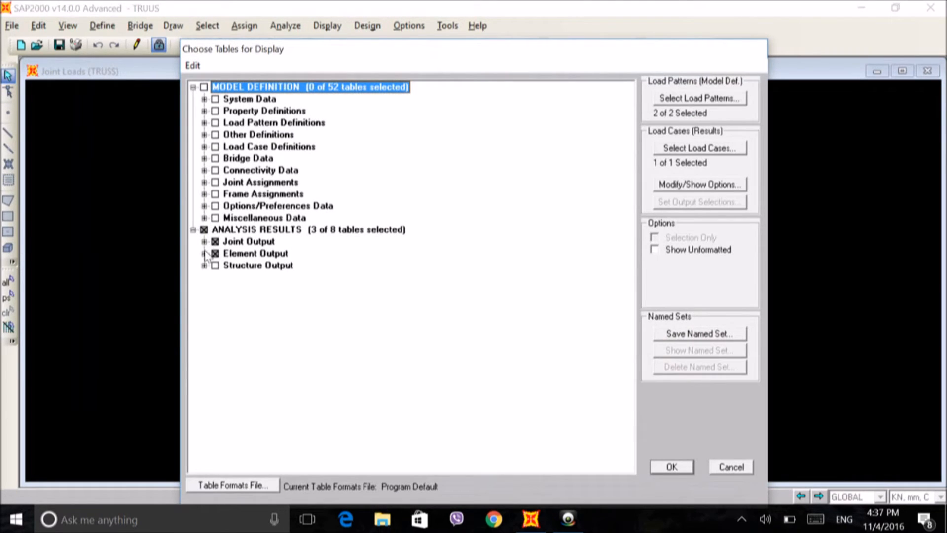
click(203, 242)
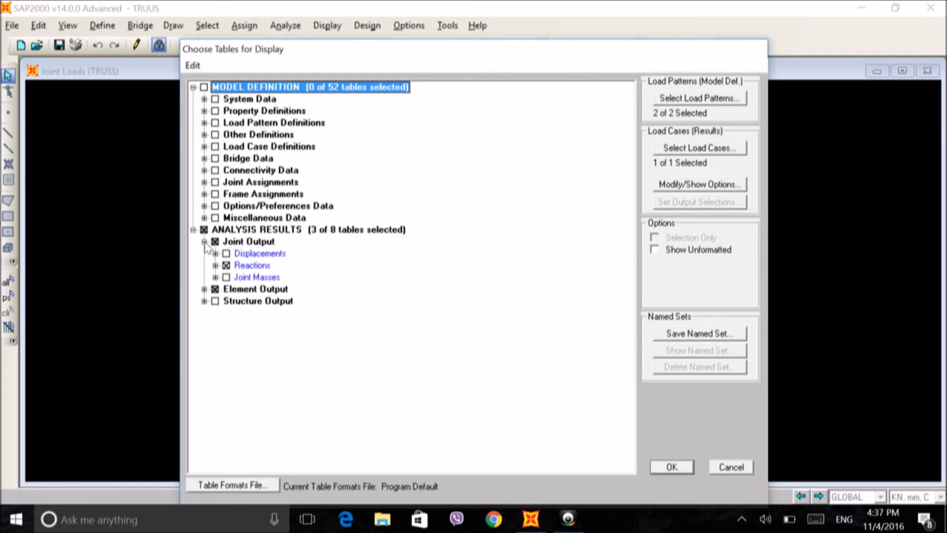
click(225, 266)
click(204, 289)
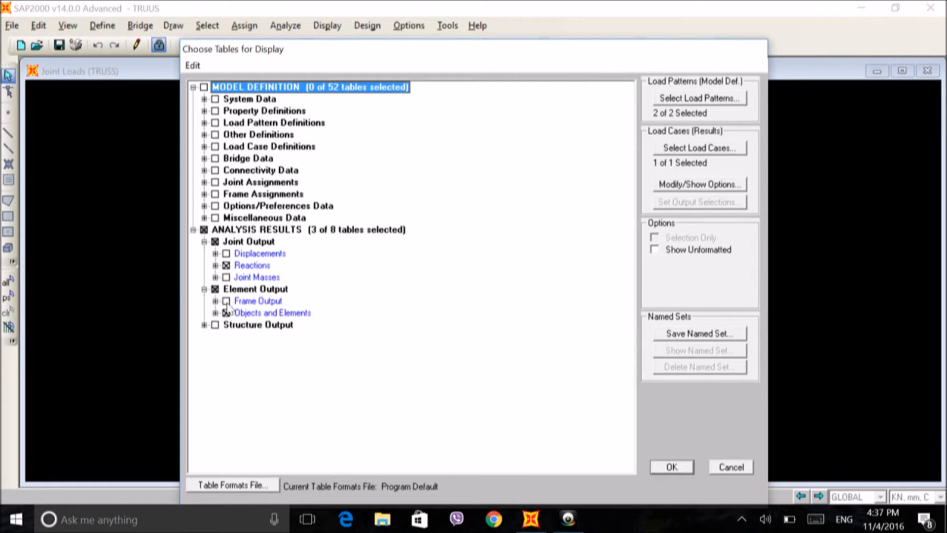
click(226, 312)
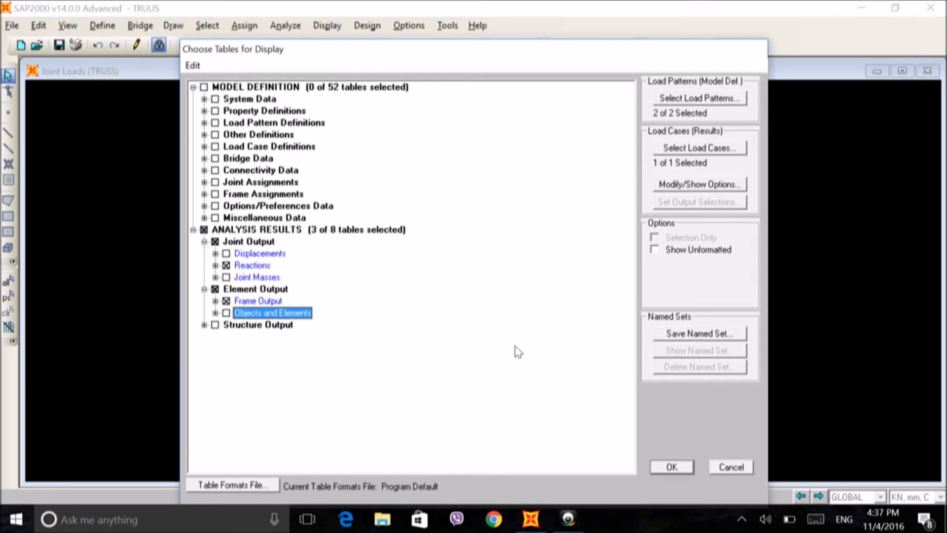
click(669, 465)
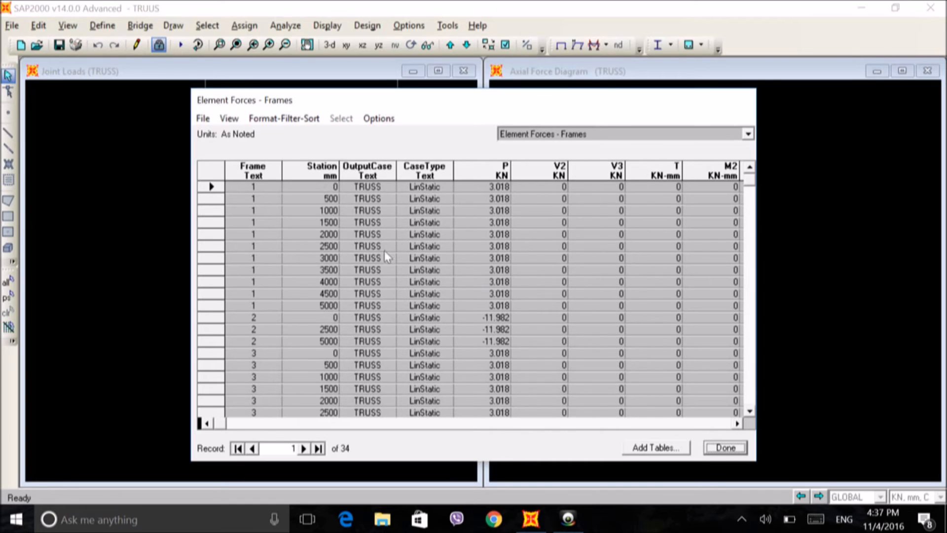
Step: Examine the member forces through the whole Element Forces - Frames table and reposition its window over the model views
click(750, 412)
click(750, 412)
click(750, 412)
click(750, 411)
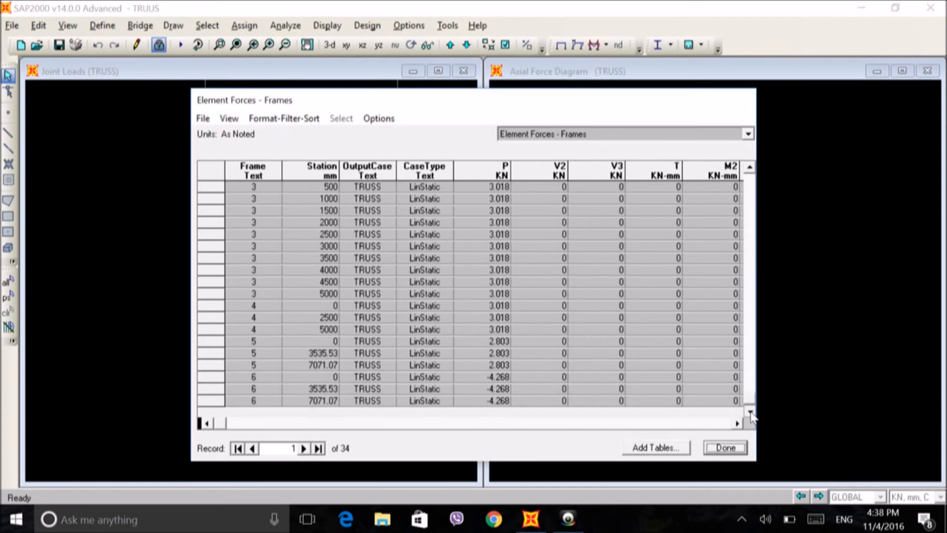
drag(748, 402, 747, 172)
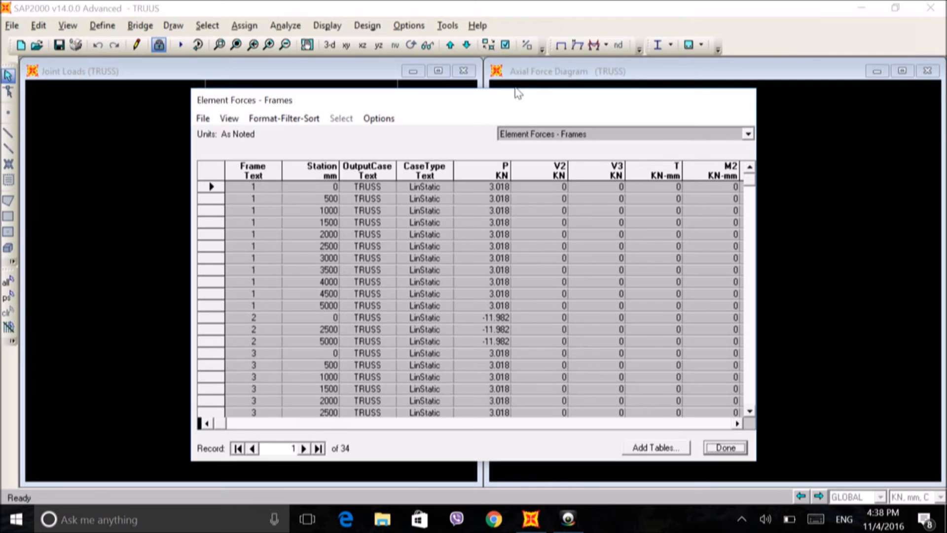
drag(502, 97, 345, 252)
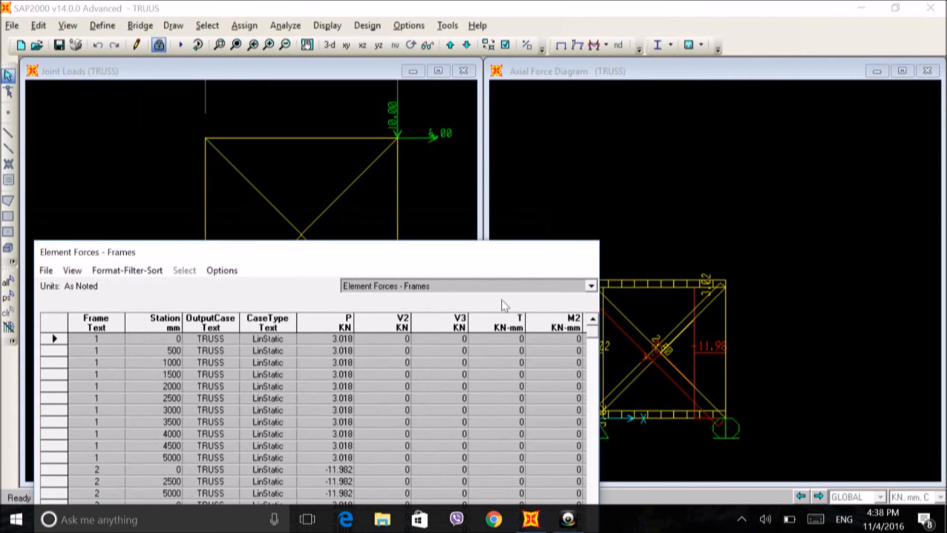
drag(467, 255, 553, 71)
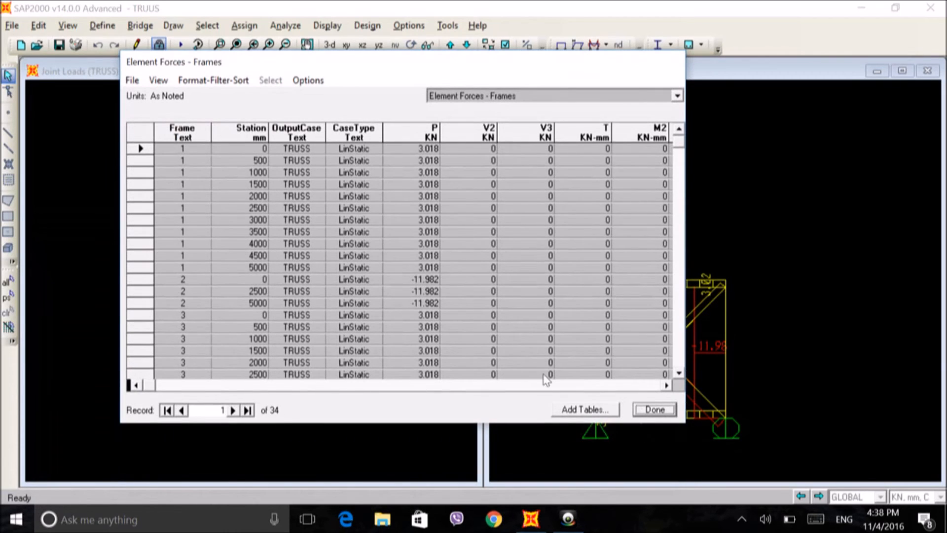
Step: Export the current Element Forces - Frames table to Excel and switch to the exported workbook in a maximized window
click(138, 83)
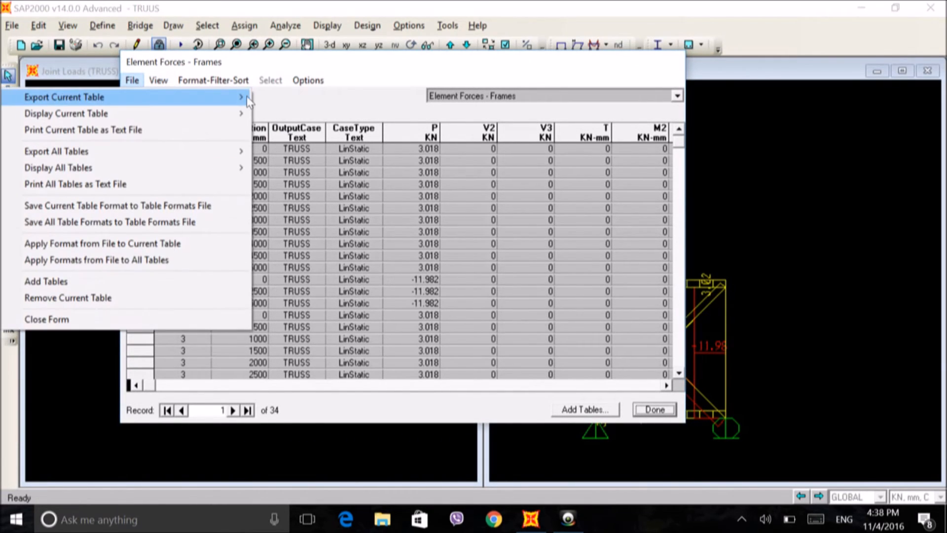
mouse_move(248, 99)
click(280, 101)
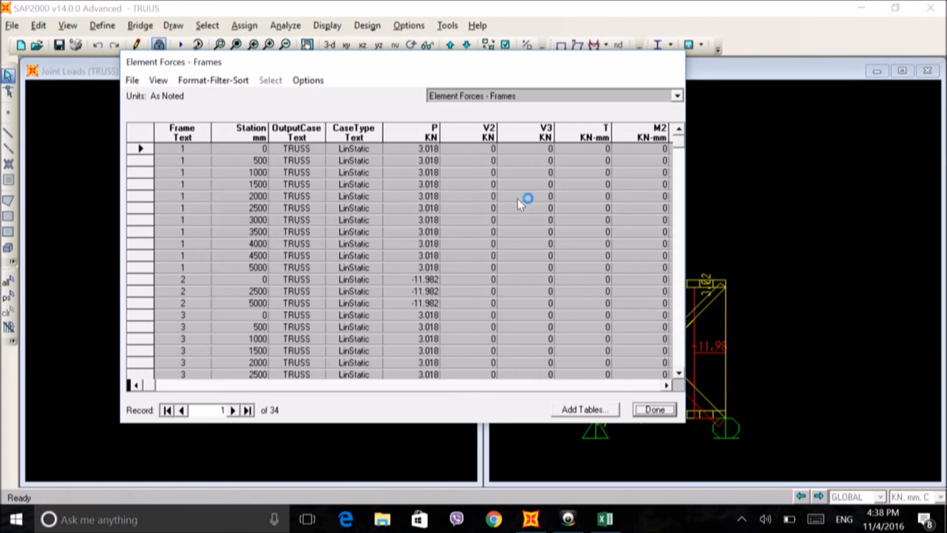
click(586, 522)
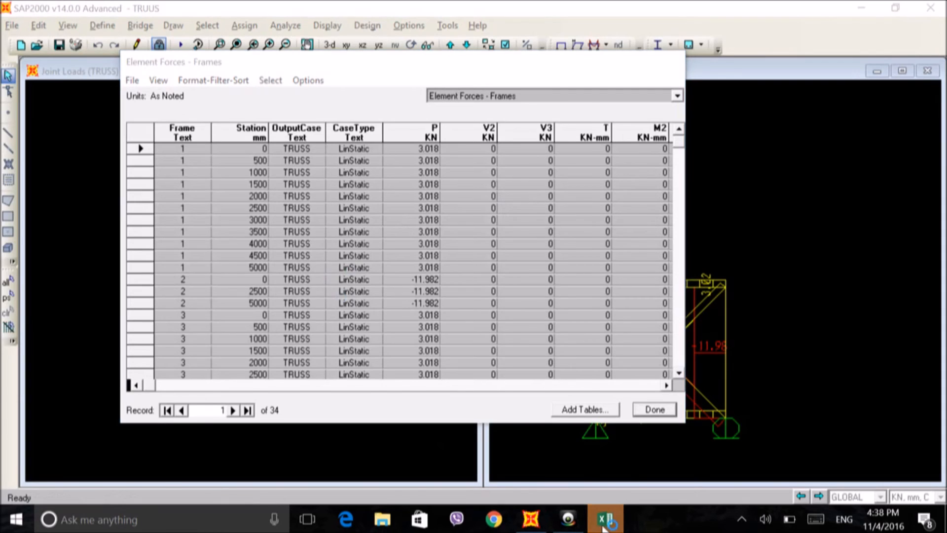
double_click(324, 110)
Step: Examine the axial forces of all frames in the exported Element Forces - Frames sheet
scroll(473, 280, down, 12)
scroll(473, 280, up, 6)
scroll(472, 281, up, 6)
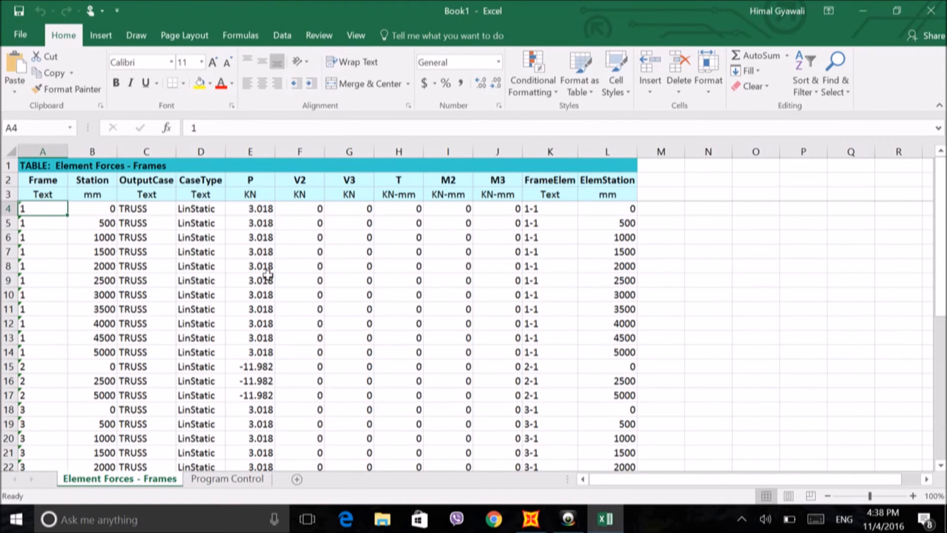
scroll(259, 328, down, 3)
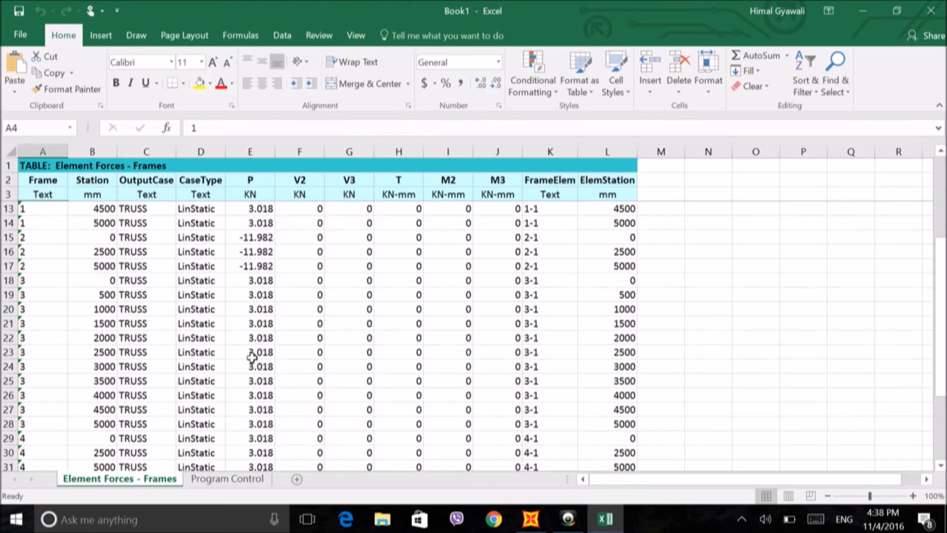
scroll(254, 355, down, 6)
scroll(314, 305, up, 7)
scroll(315, 306, up, 2)
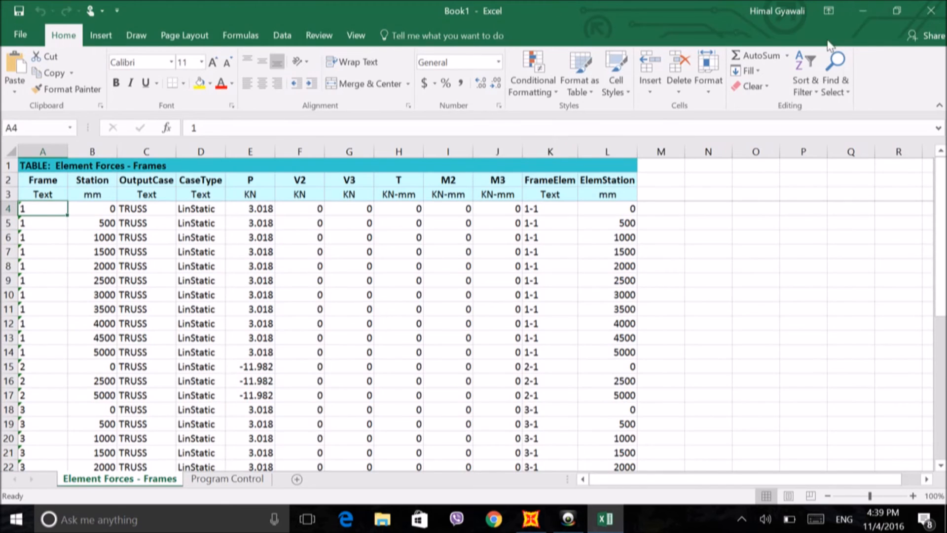
Step: Close the exported workbook without saving and close the Element Forces - Frames table in SAP2000
click(931, 11)
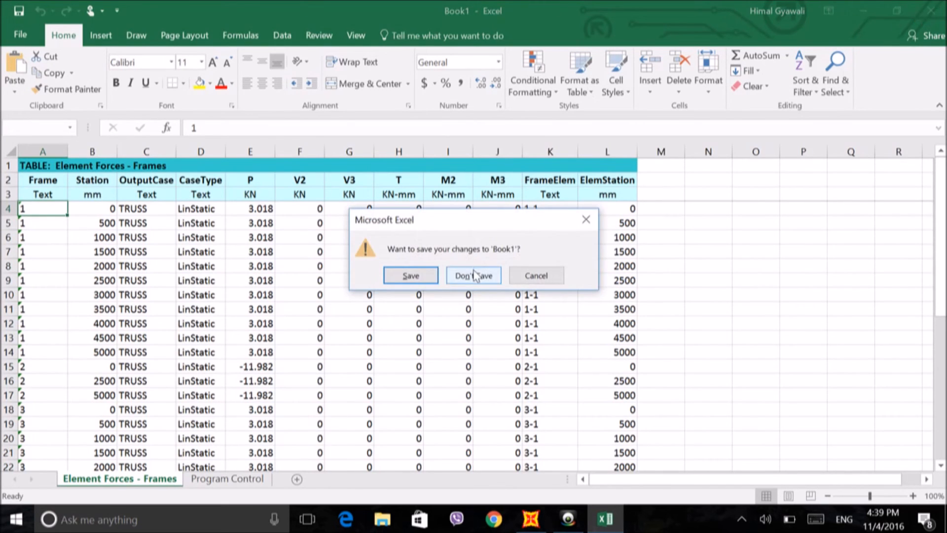
click(480, 275)
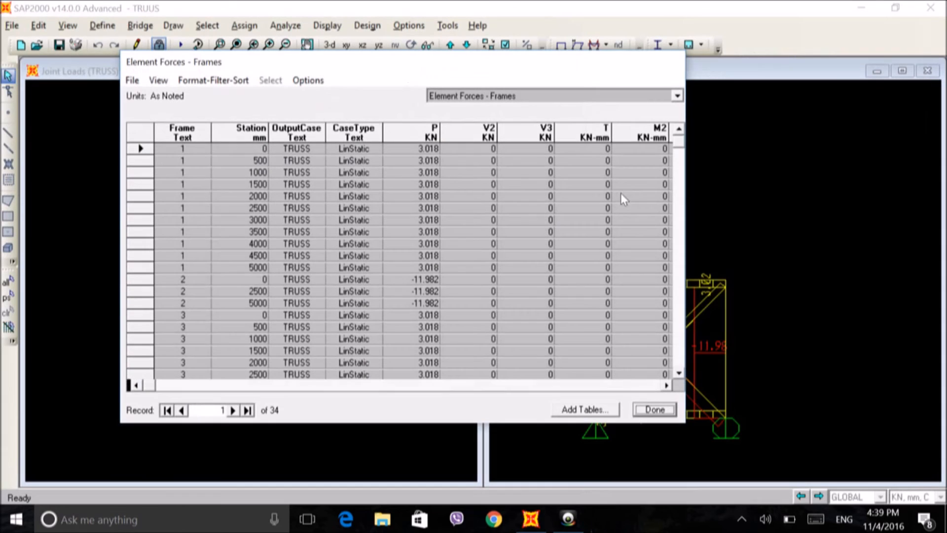
click(650, 410)
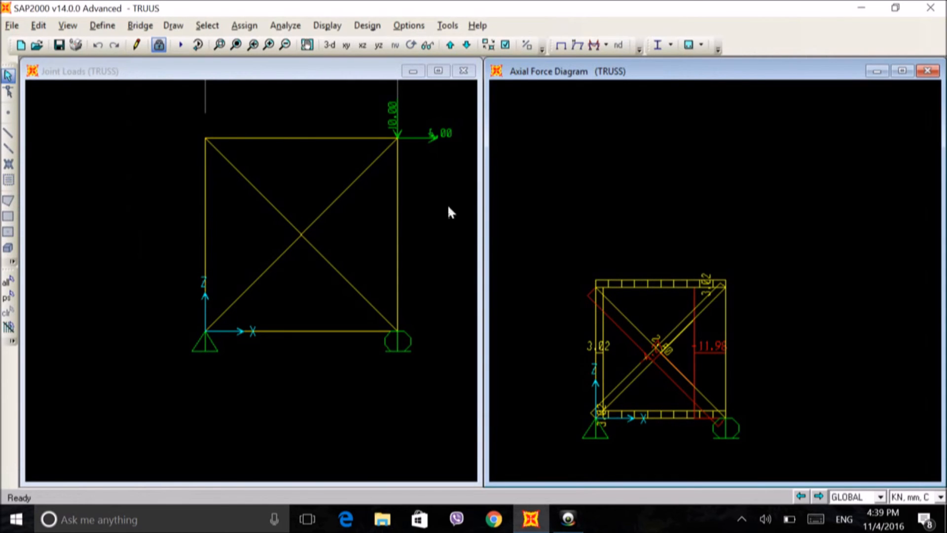
Step: Turn on joint labels in the Axial Force Diagram view
click(505, 45)
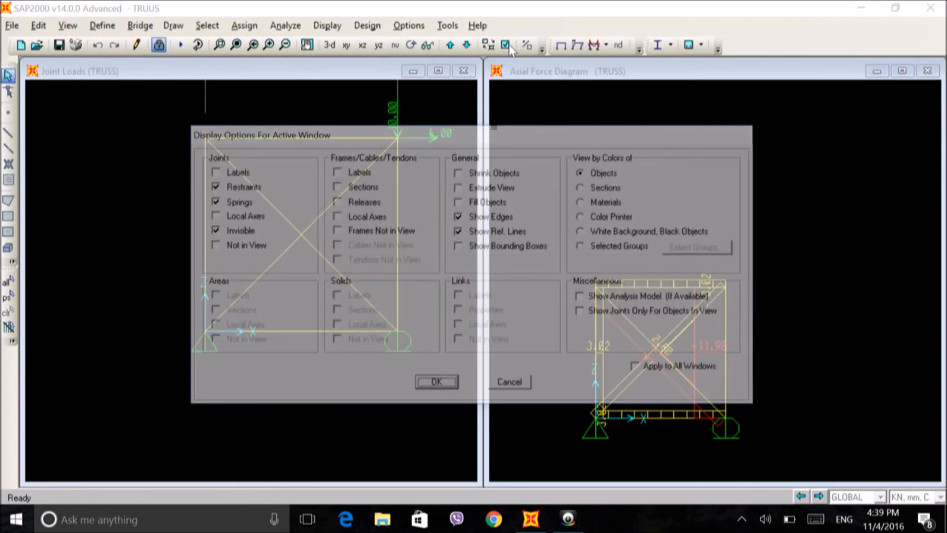
drag(434, 129, 608, 112)
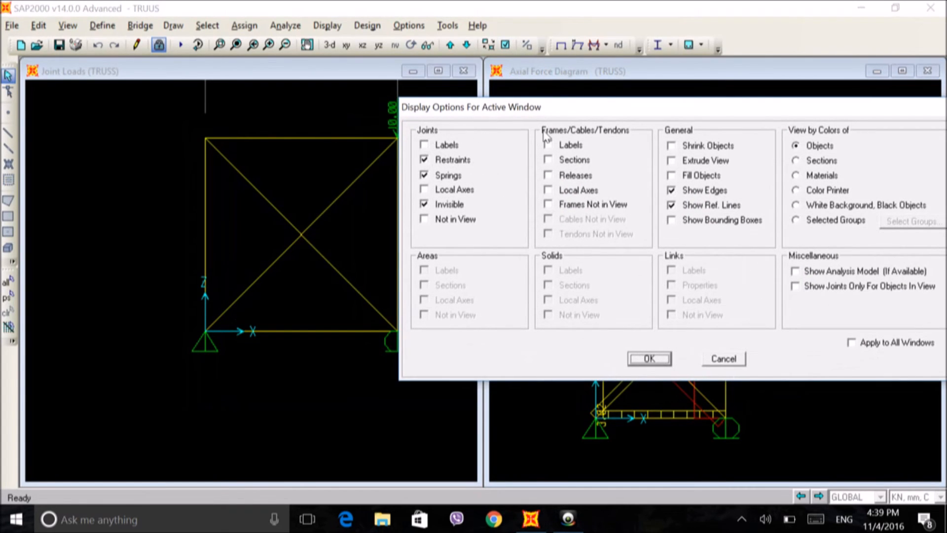
click(423, 146)
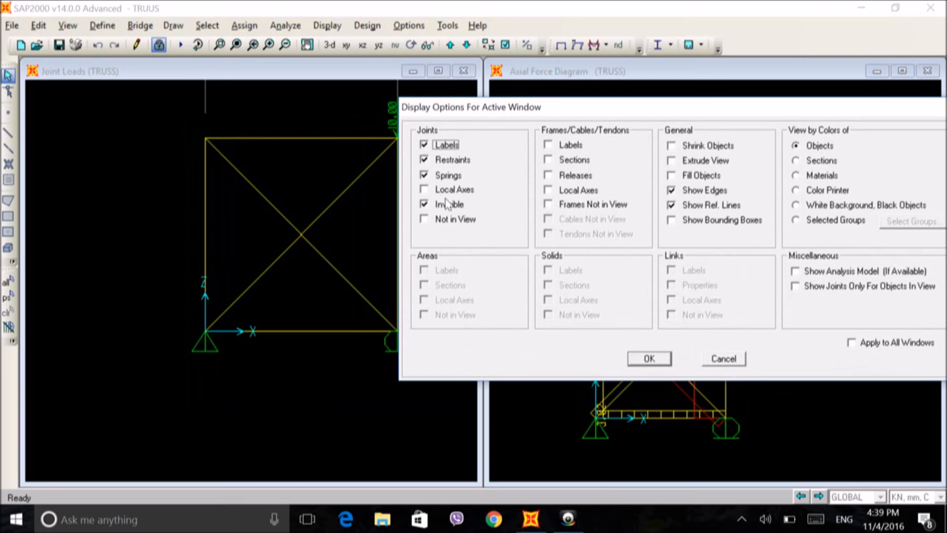
click(637, 361)
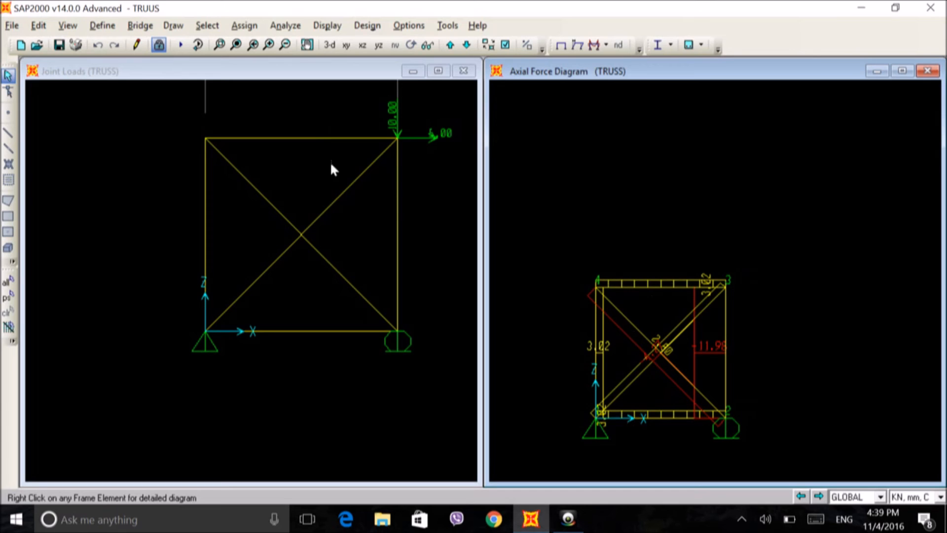
Step: Turn on joint labels and frame labels in the Joint Loads view
click(293, 137)
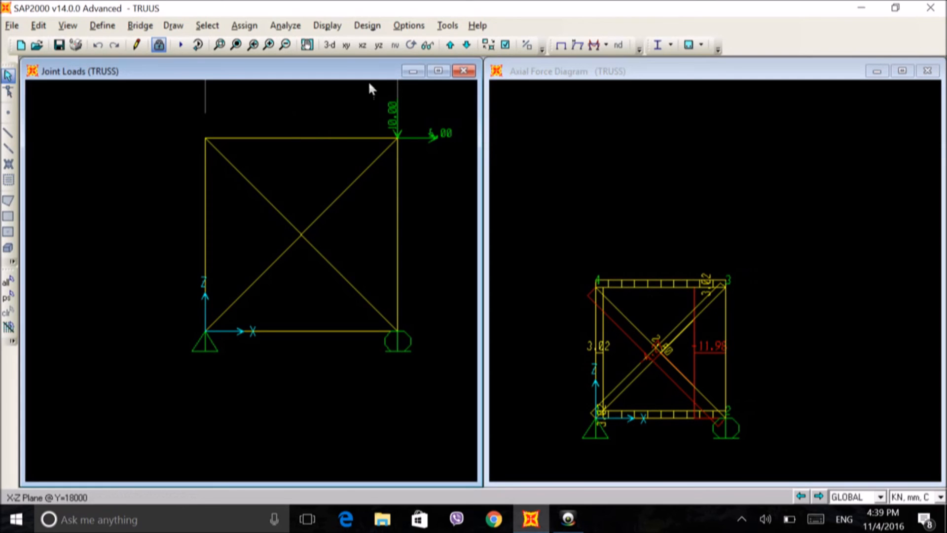
click(505, 44)
click(232, 172)
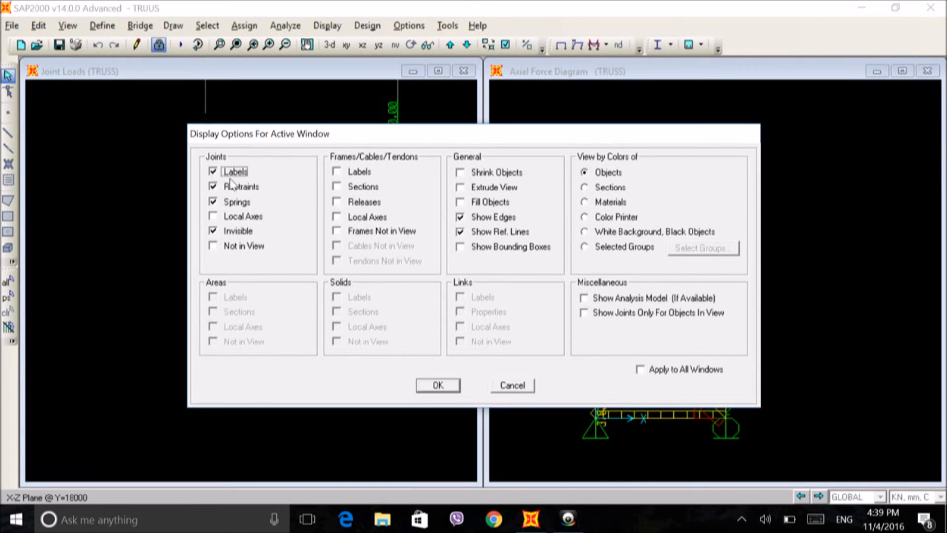
click(436, 385)
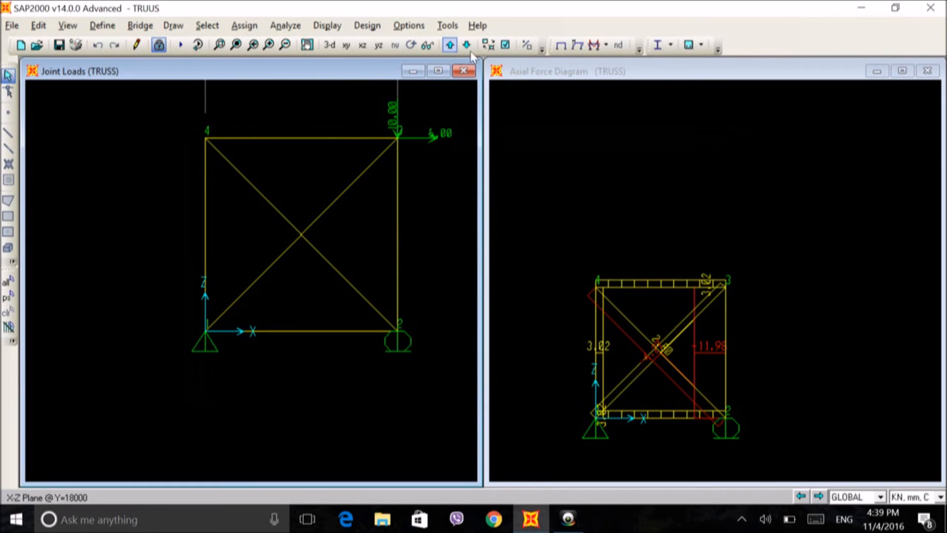
click(506, 45)
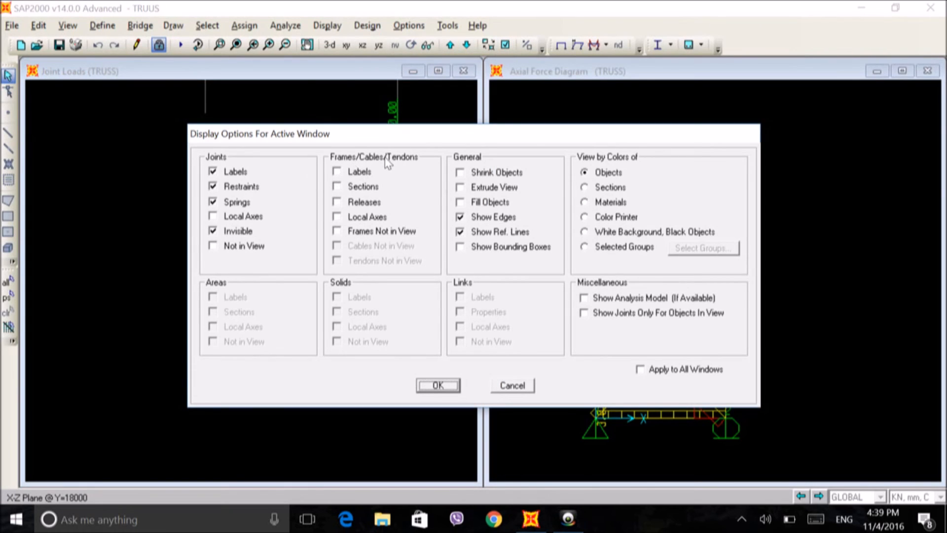
click(337, 172)
click(439, 387)
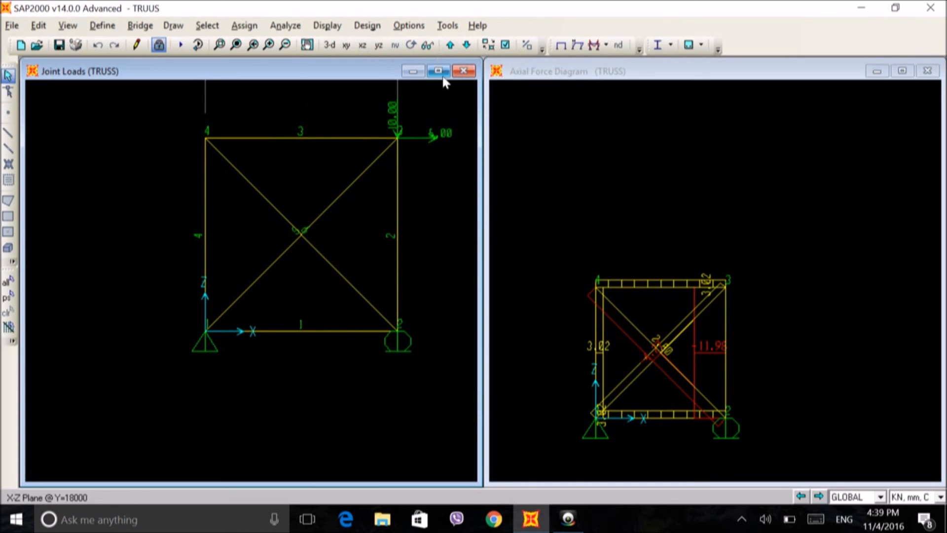
Step: Hide the joint restraints in the Joint Loads view
click(511, 44)
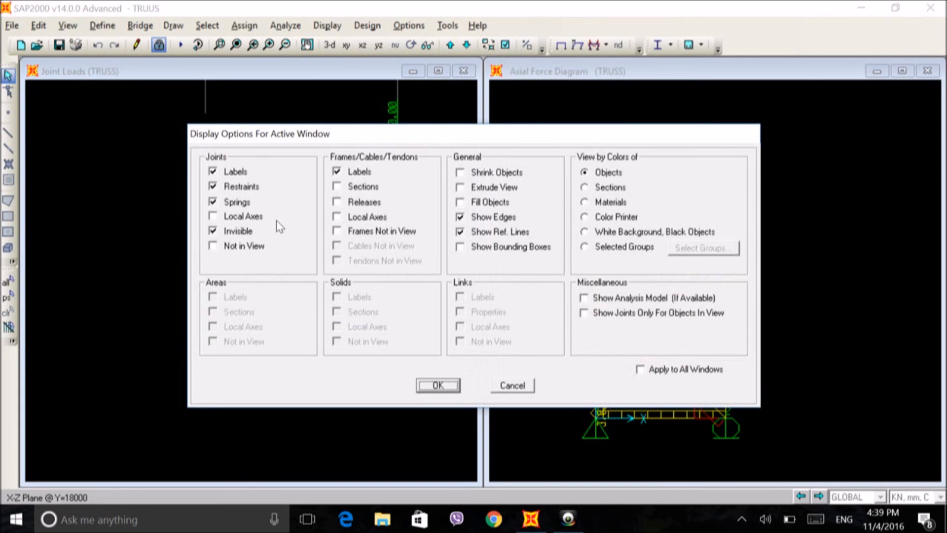
drag(415, 132, 390, 159)
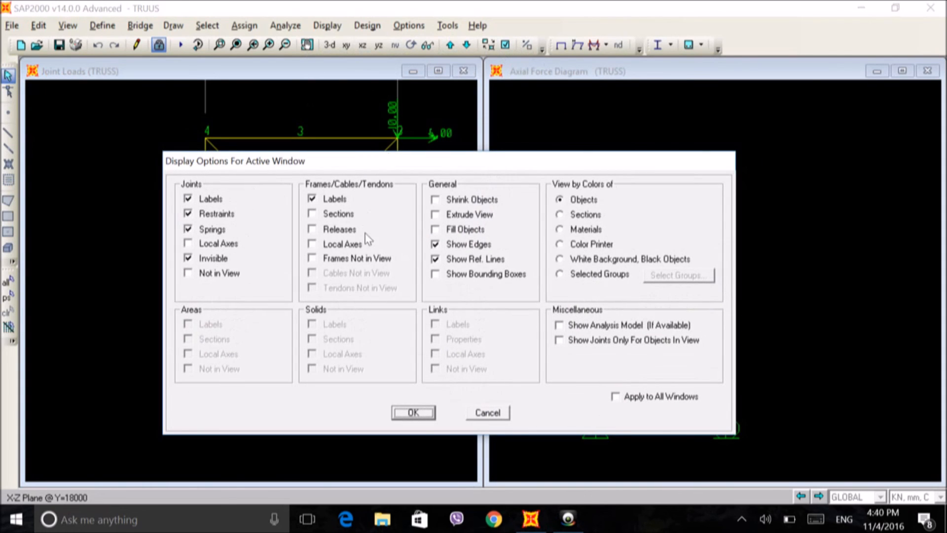
drag(355, 159, 461, 234)
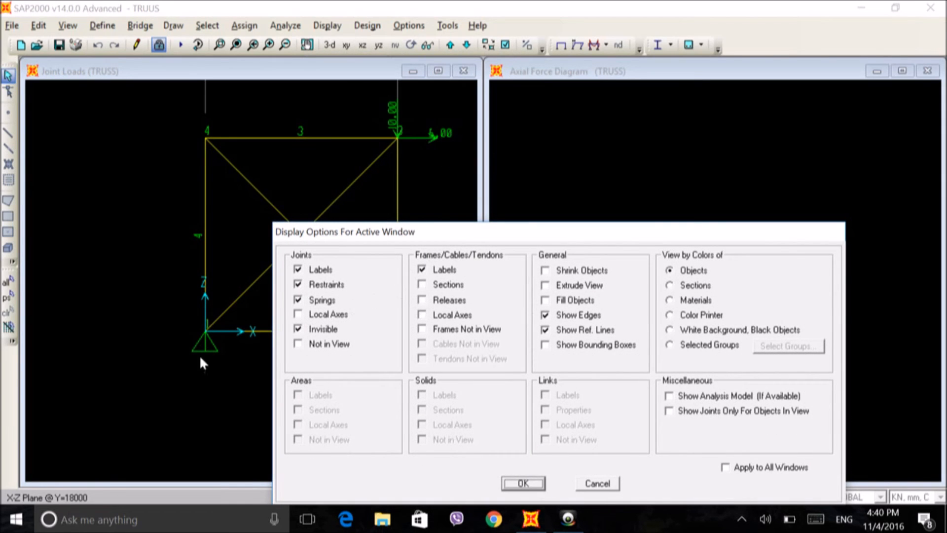
click(298, 284)
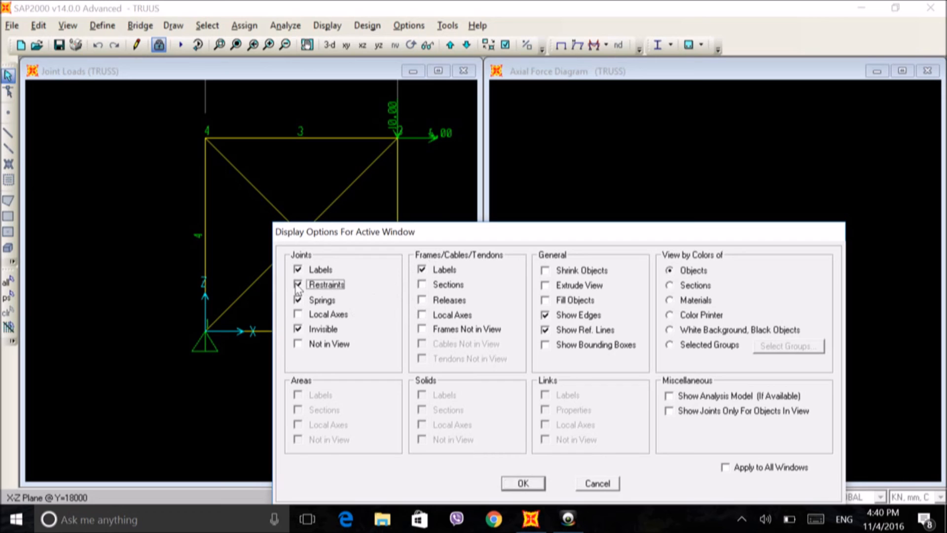
click(514, 485)
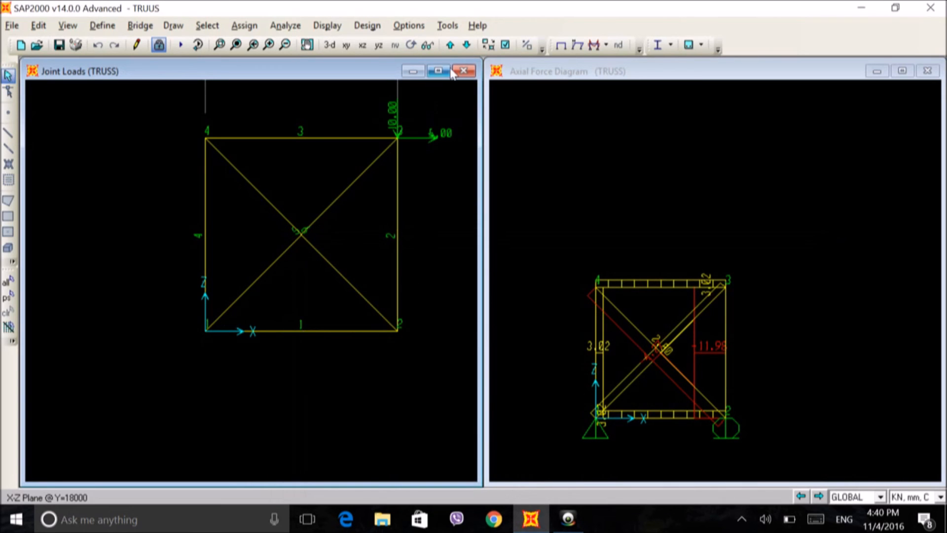
Step: Turn the joint restraints back on in the Joint Loads view
click(505, 45)
click(213, 201)
click(216, 189)
click(436, 385)
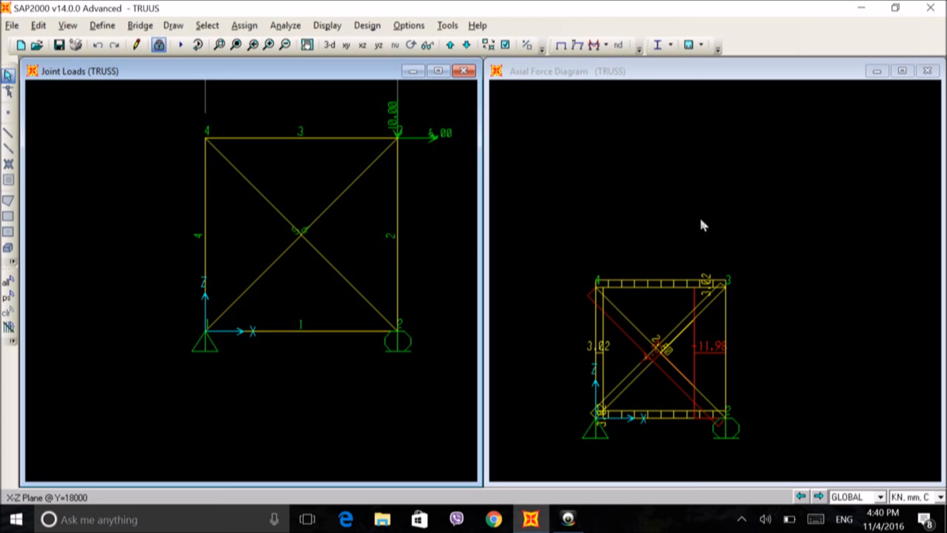
click(567, 519)
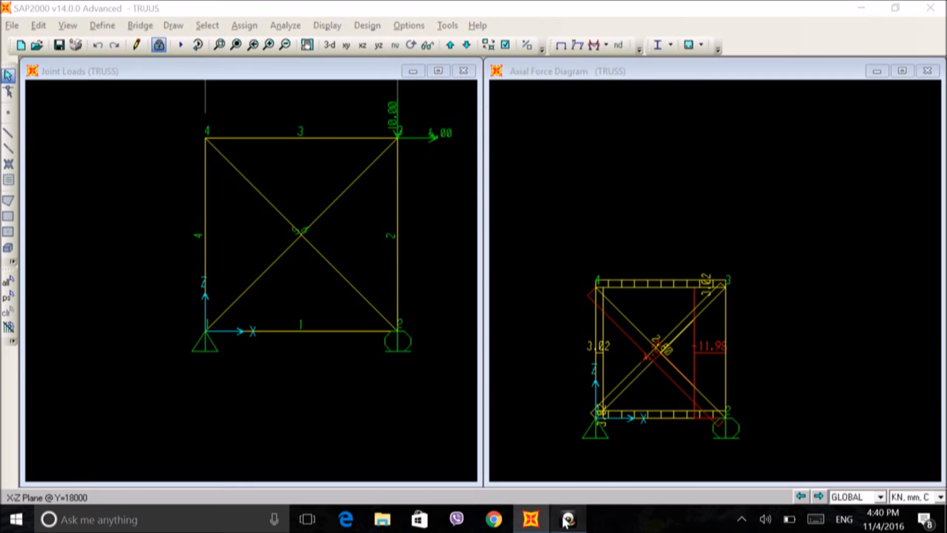